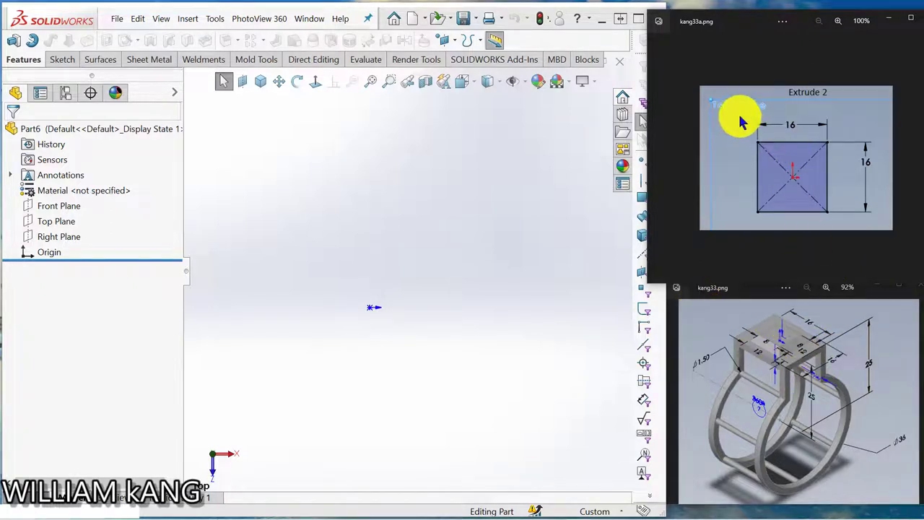
Step: Draw a center rectangle on the Top Plane, centred on the origin
left_click(59, 226)
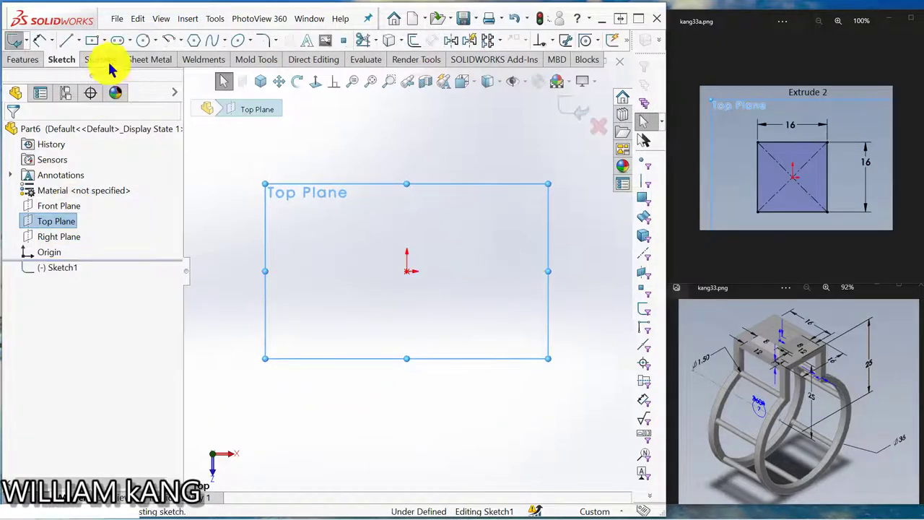
left_click(92, 42)
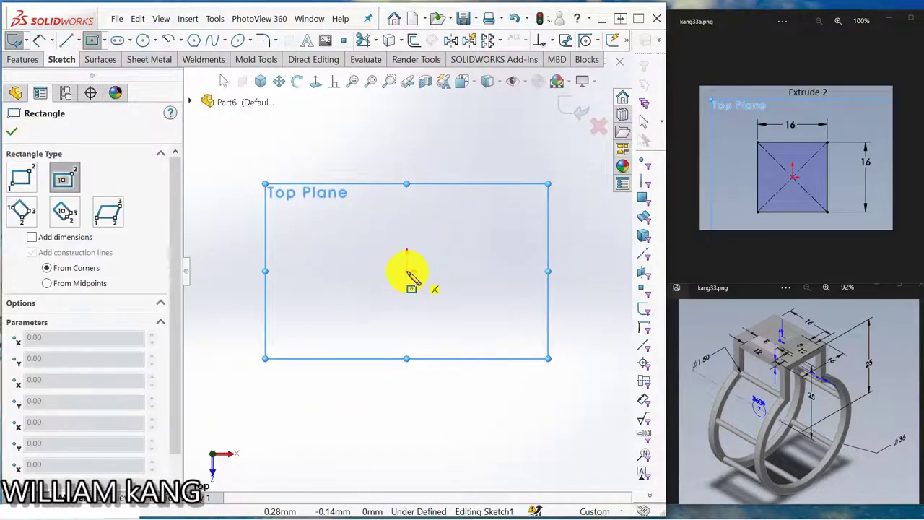
left_click(407, 270)
left_click(442, 304)
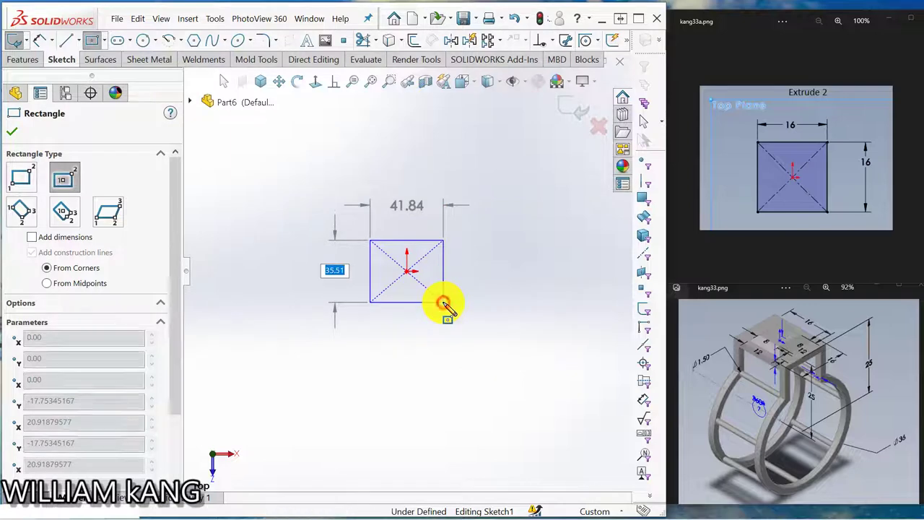
Step: Dimension the rectangle's width and height to 16 mm each, fully defining the square
left_click(41, 43)
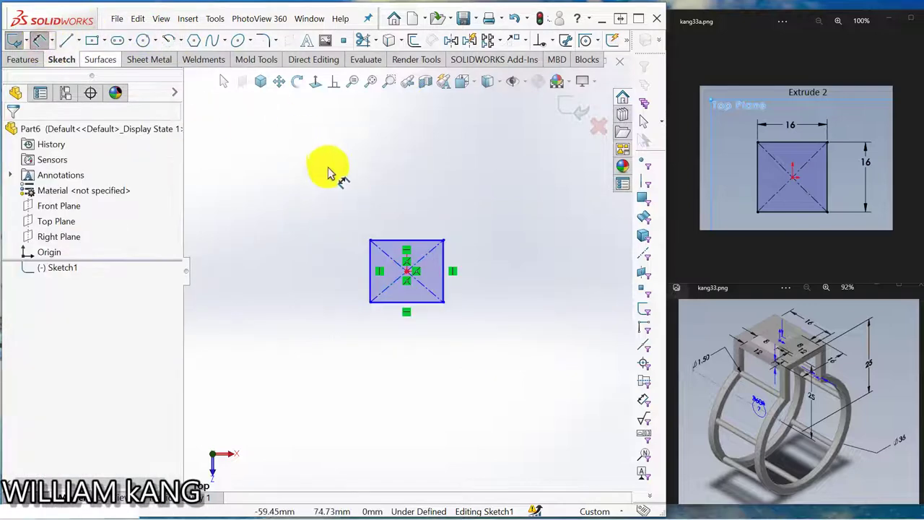
left_click(387, 242)
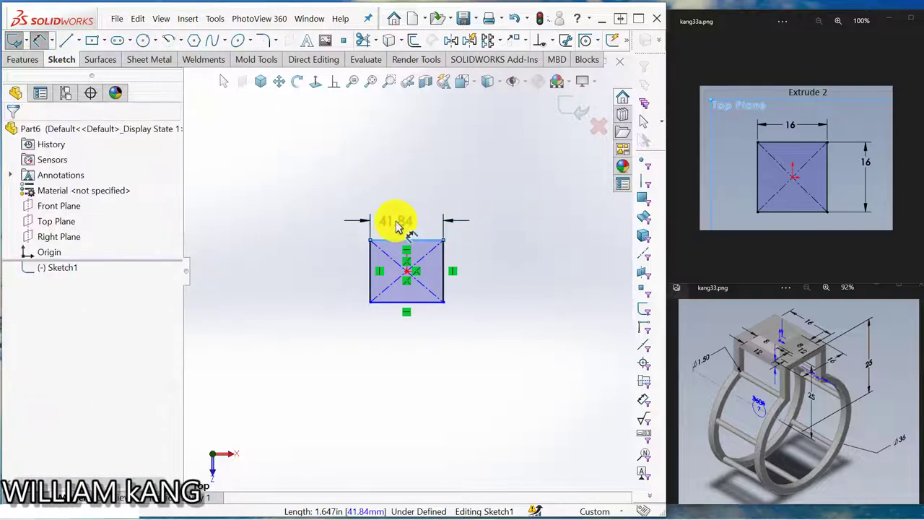
left_click(392, 218)
type("16")
key("Return")
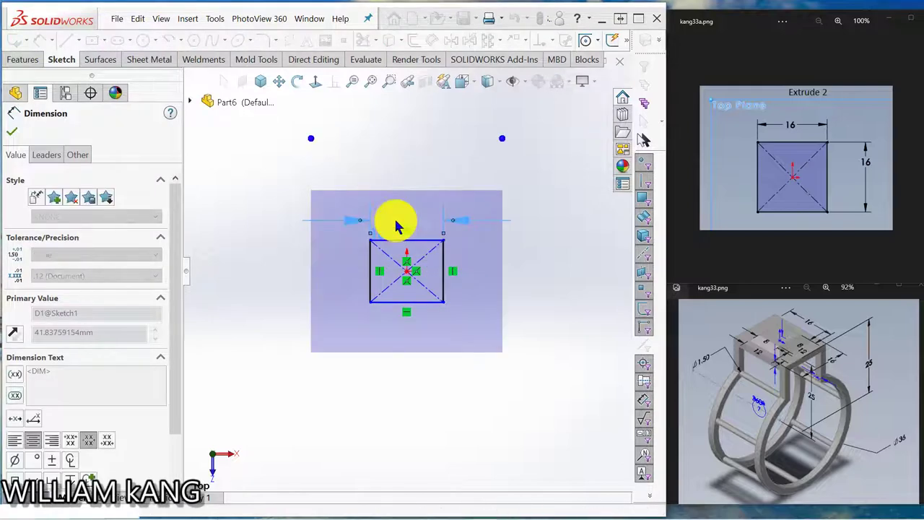
left_click(445, 267)
left_click(464, 264)
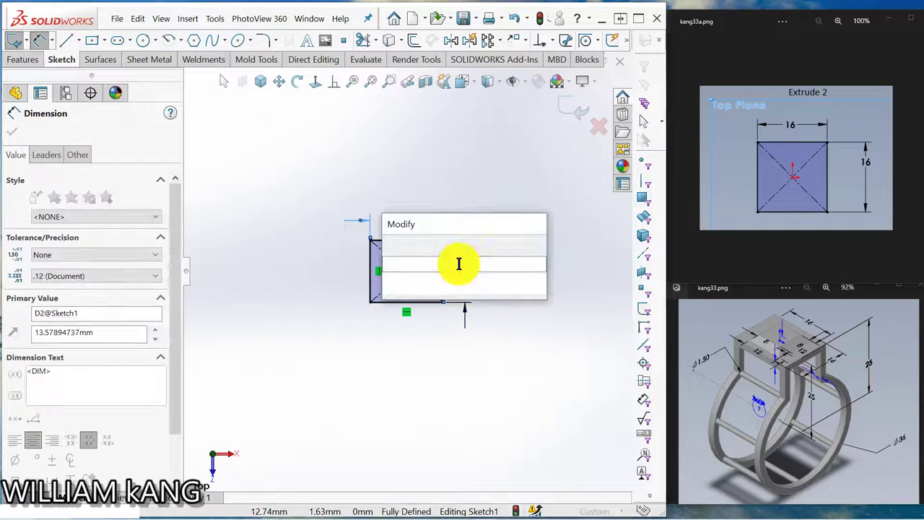
type("16")
key("Return")
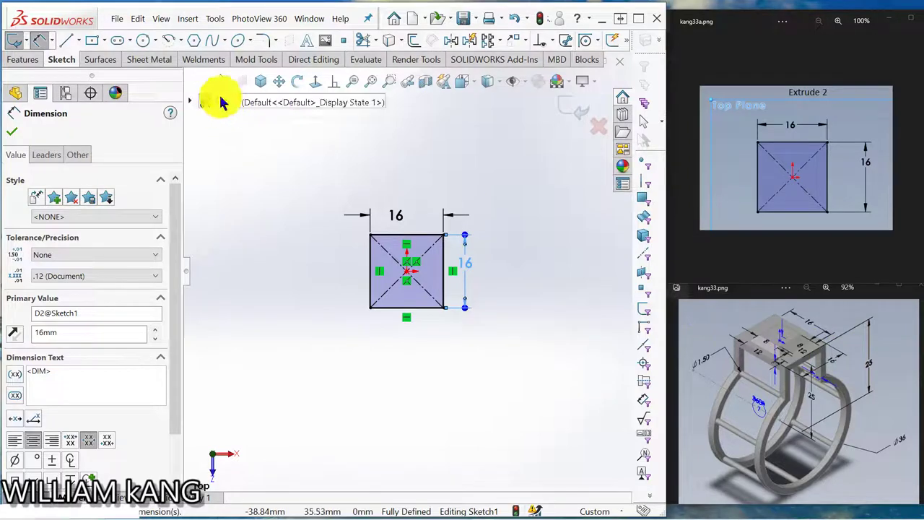
left_click(22, 61)
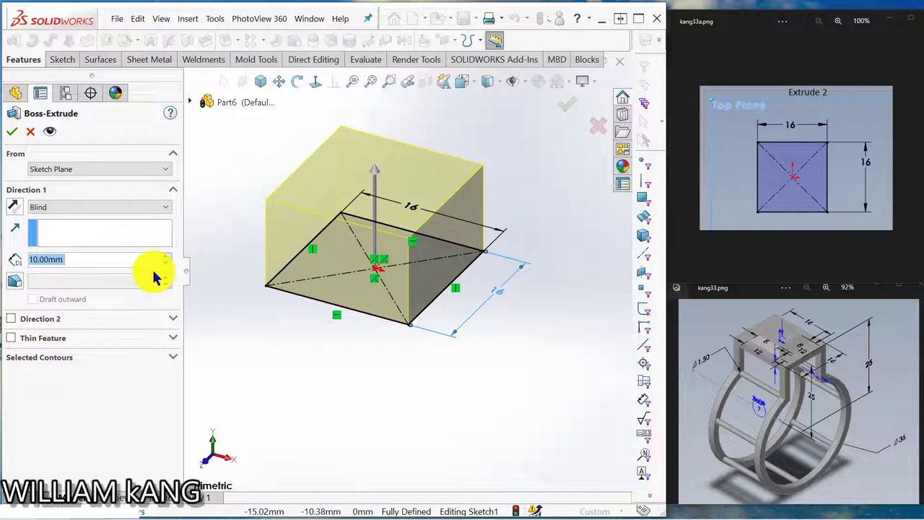
Step: Extrude the 16 mm square sketch to a Blind depth of 2 mm
type("2")
key("Return")
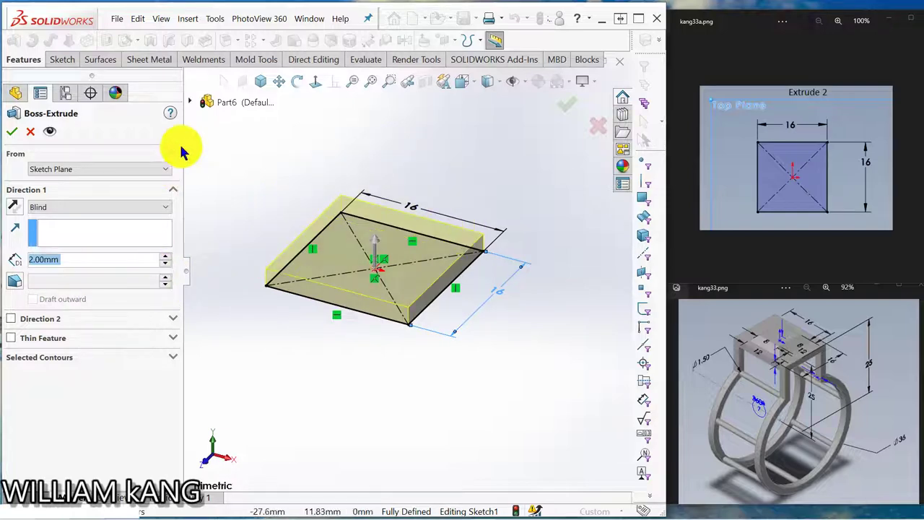
left_click(13, 131)
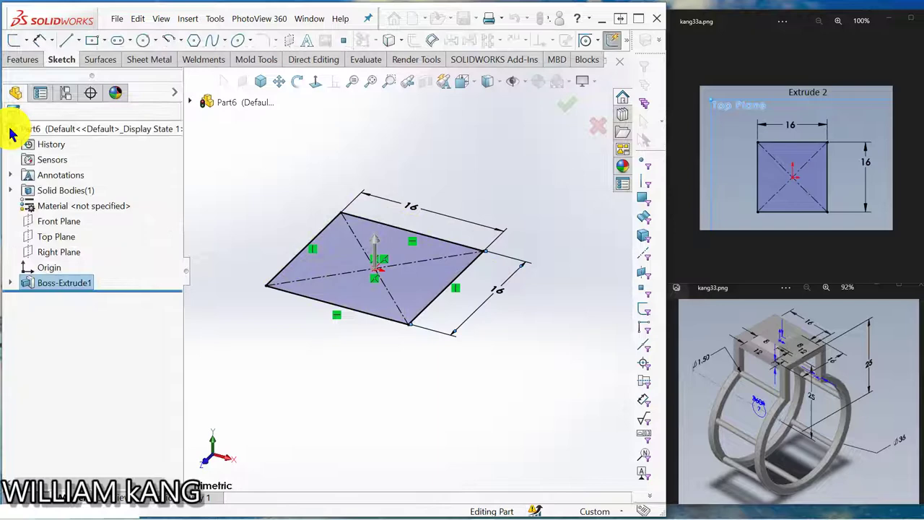
left_click(916, 159)
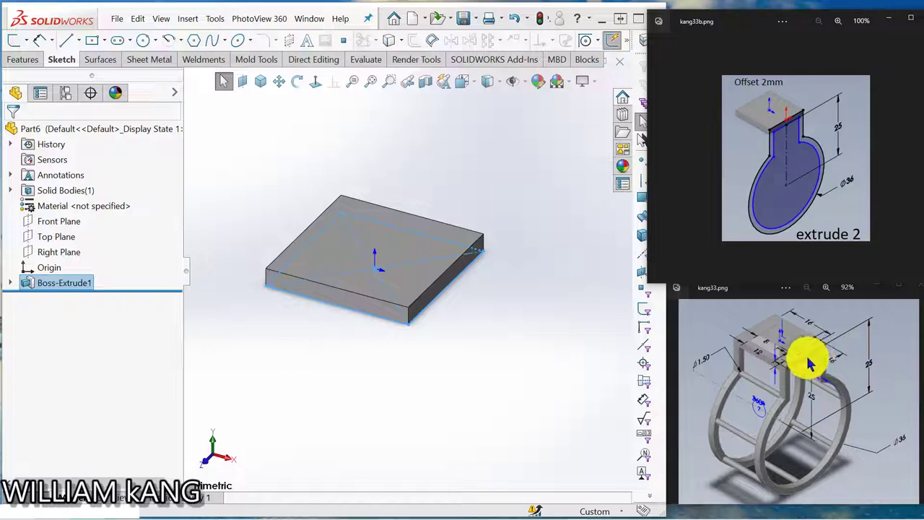
Step: Start a sketch on the plate's side face, viewed Normal To
left_click(442, 284)
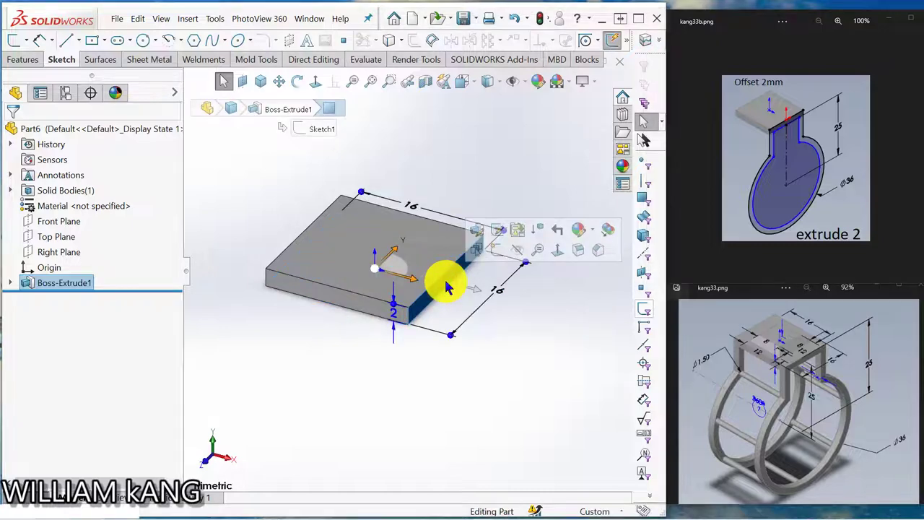
left_click(495, 251)
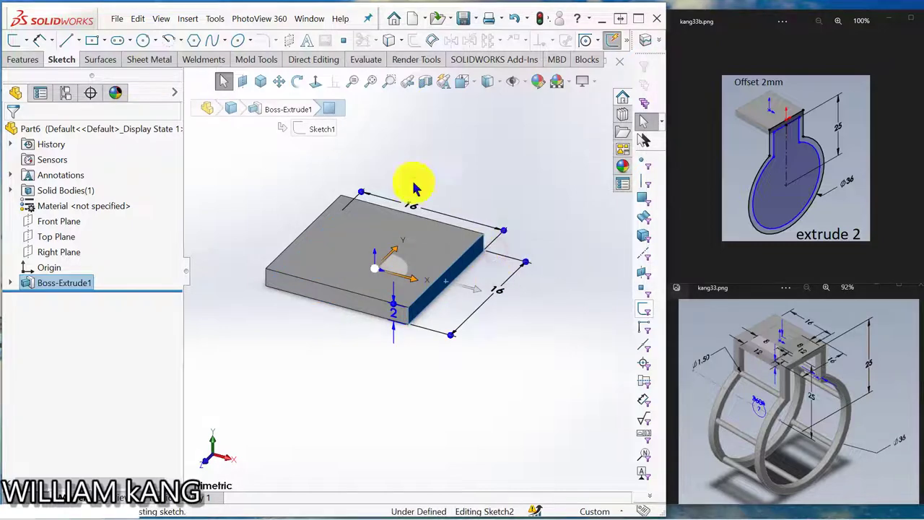
left_click(318, 83)
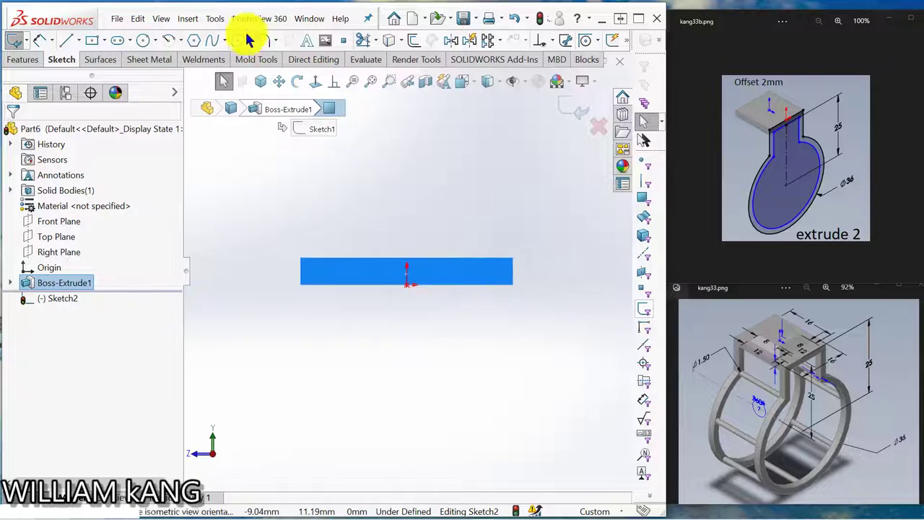
left_click(278, 81)
left_click_drag(402, 270, 414, 166)
right_click(547, 182)
left_click(565, 183)
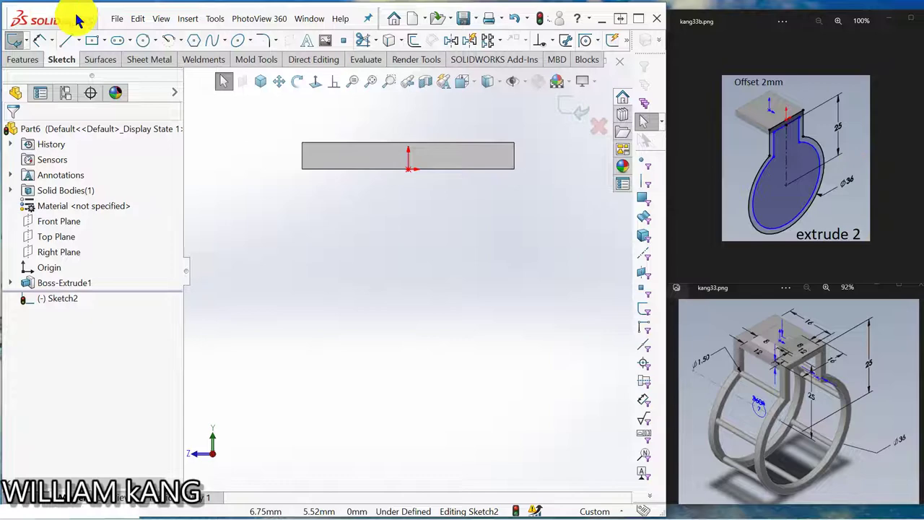
Step: Draw a vertical centerline down from the plate's edge and dimension it 25 mm
left_click(78, 41)
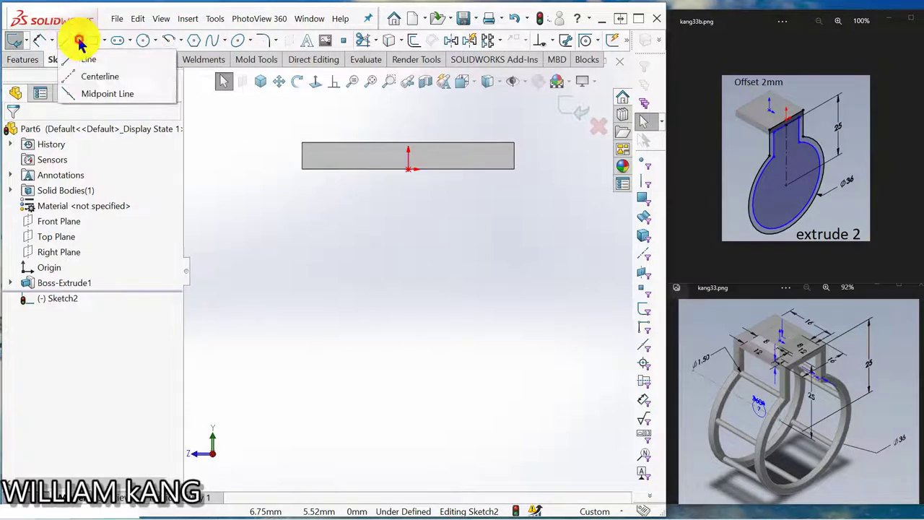
left_click(81, 76)
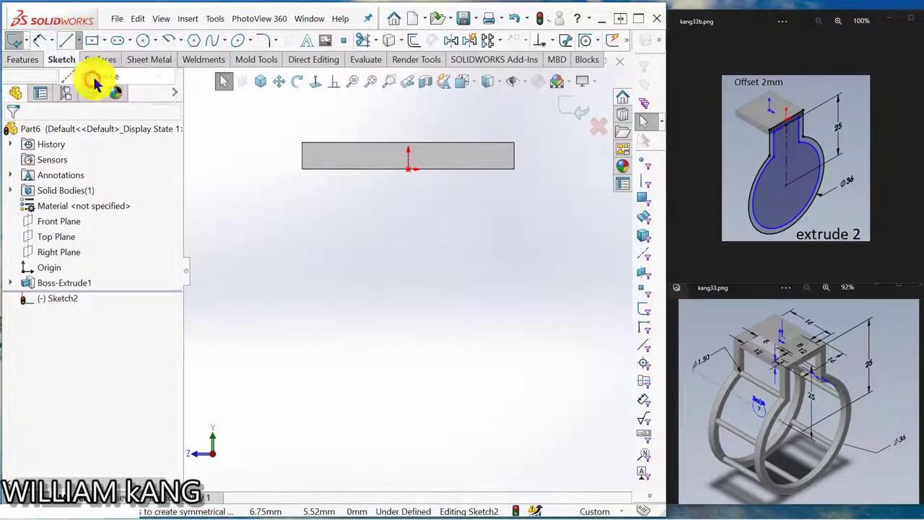
left_click(409, 169)
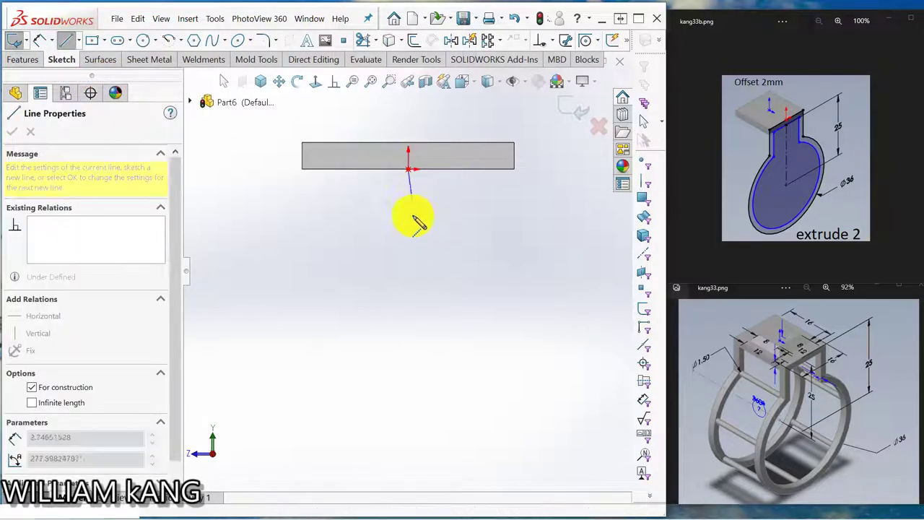
left_click(409, 309)
left_click(41, 43)
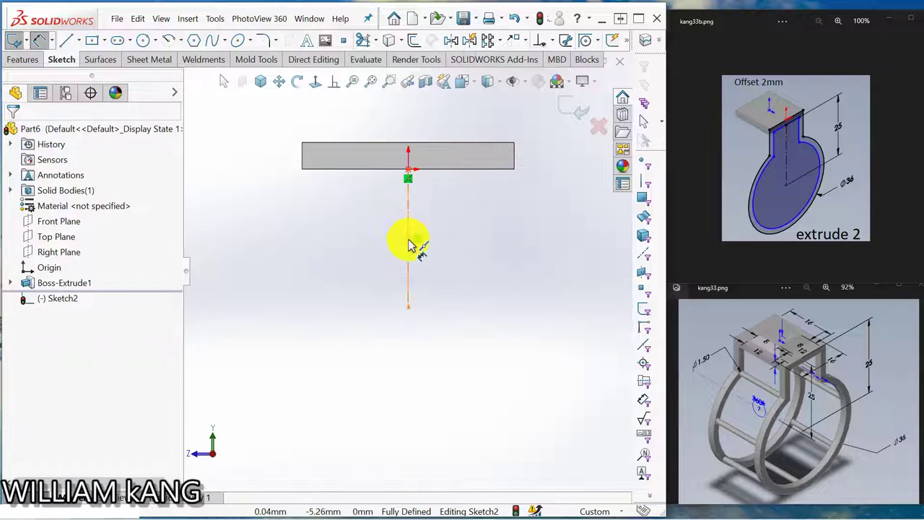
left_click(409, 250)
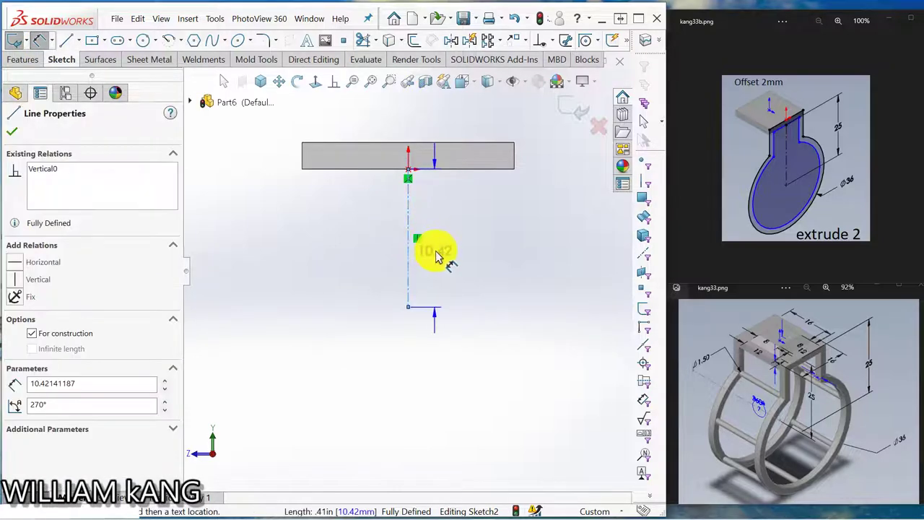
left_click(436, 252)
type("25")
key("Return")
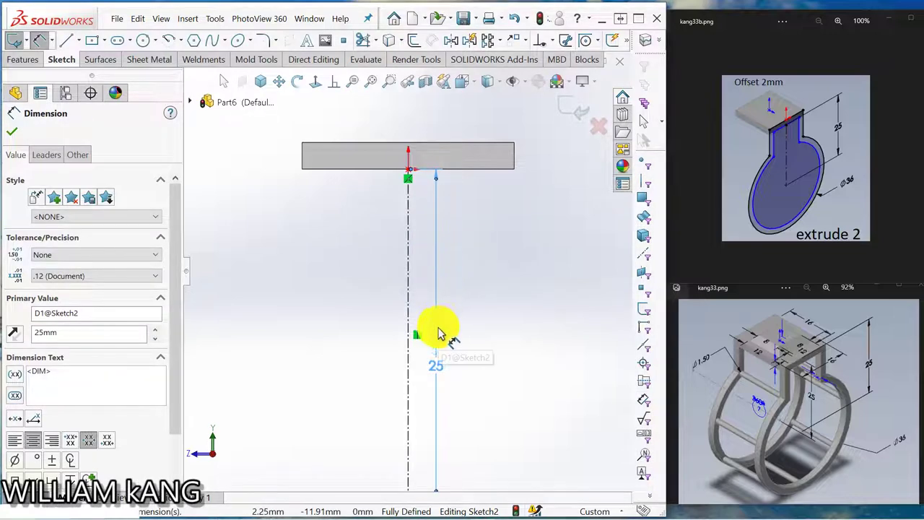
key("f")
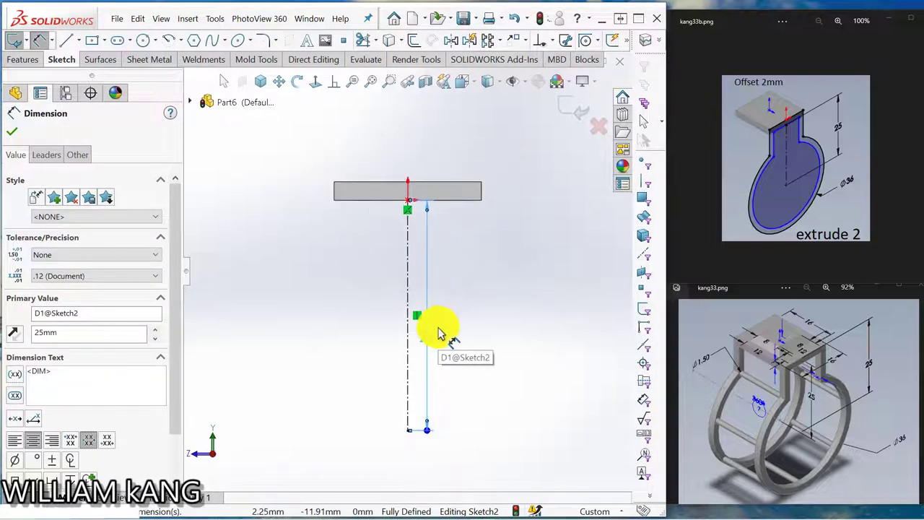
left_click(16, 134)
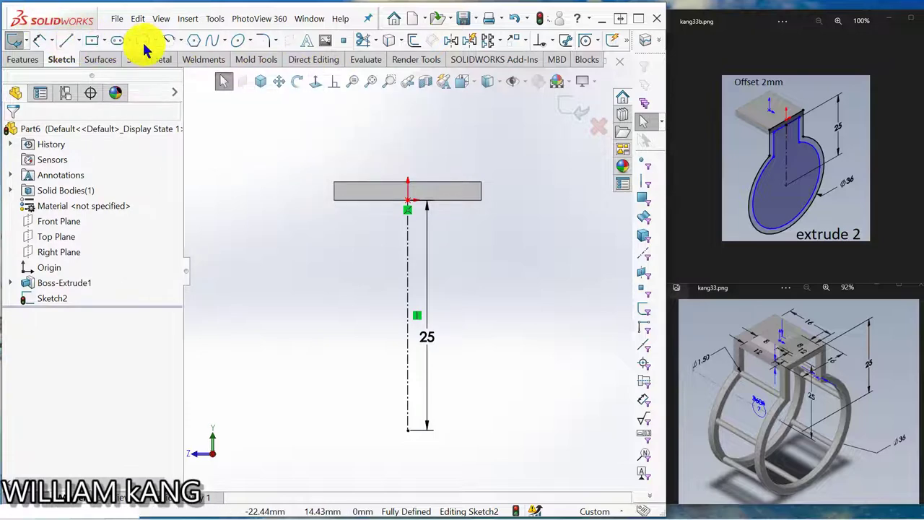
Step: Draw a circle centred on the centerline's lower end
left_click(142, 41)
left_click(408, 430)
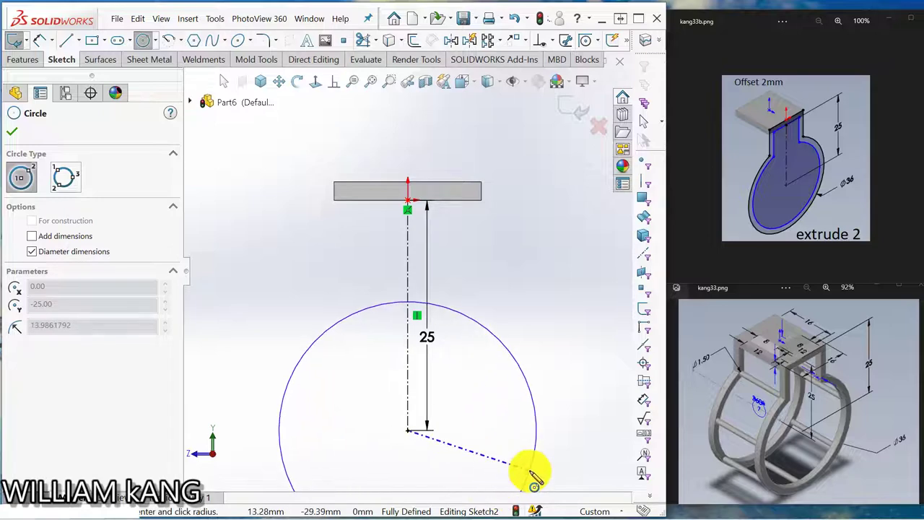
left_click(531, 473)
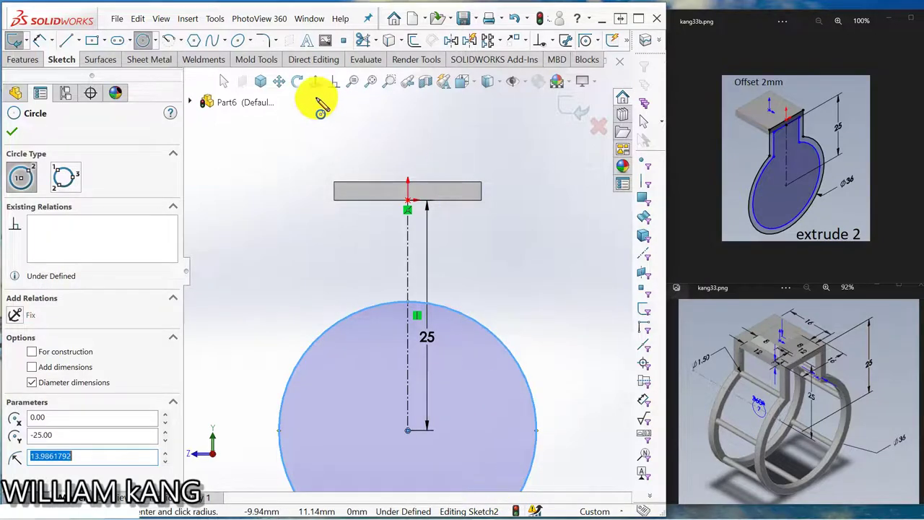
left_click(40, 40)
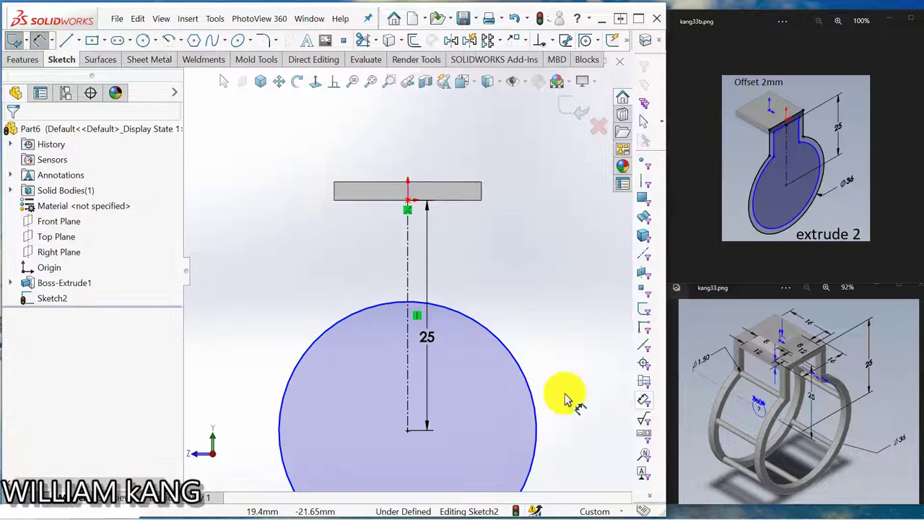
Step: Dimension the circle to a 36 mm diameter
left_click(534, 403)
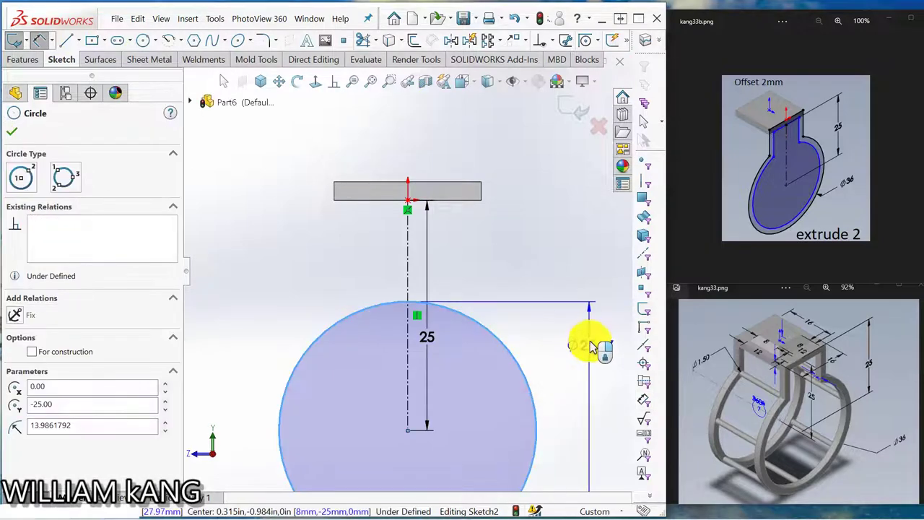
left_click(583, 268)
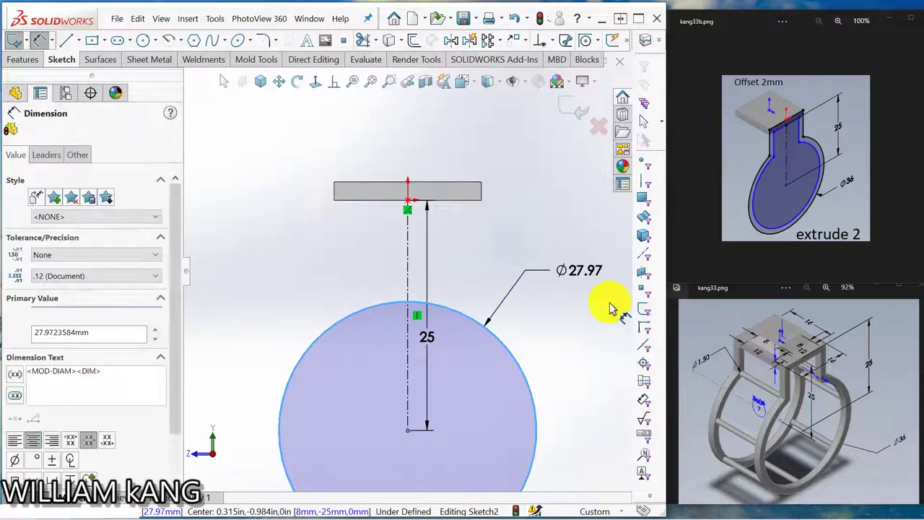
type("36")
key("Return")
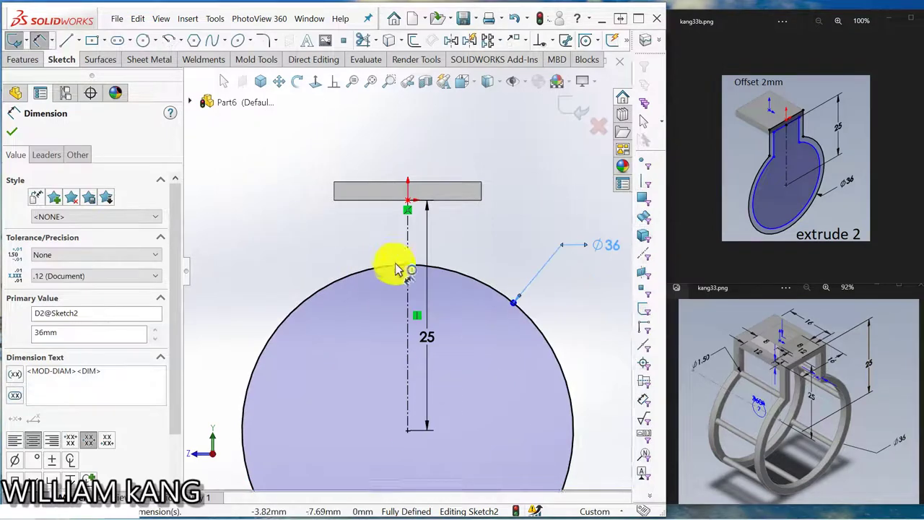
scroll(397, 264, "down", 2)
scroll(398, 264, "up", 5)
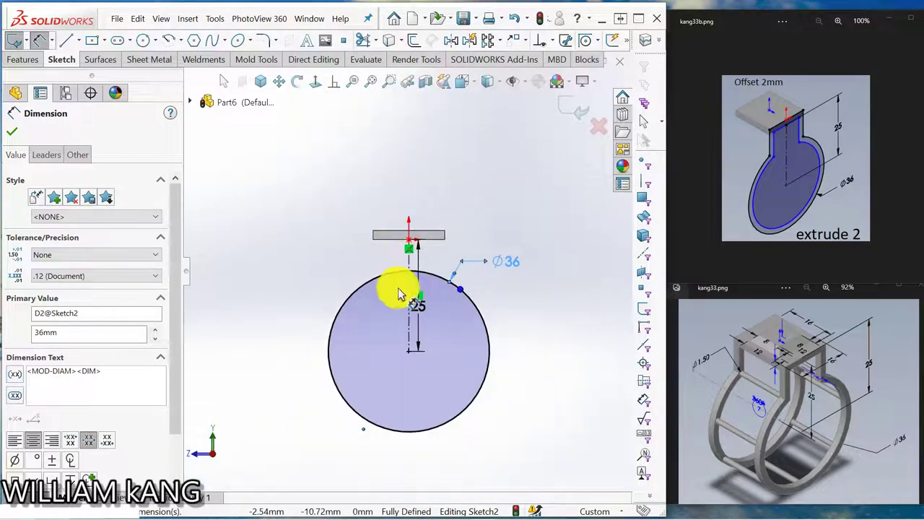
left_click(278, 81)
left_click_drag(423, 316, 423, 258)
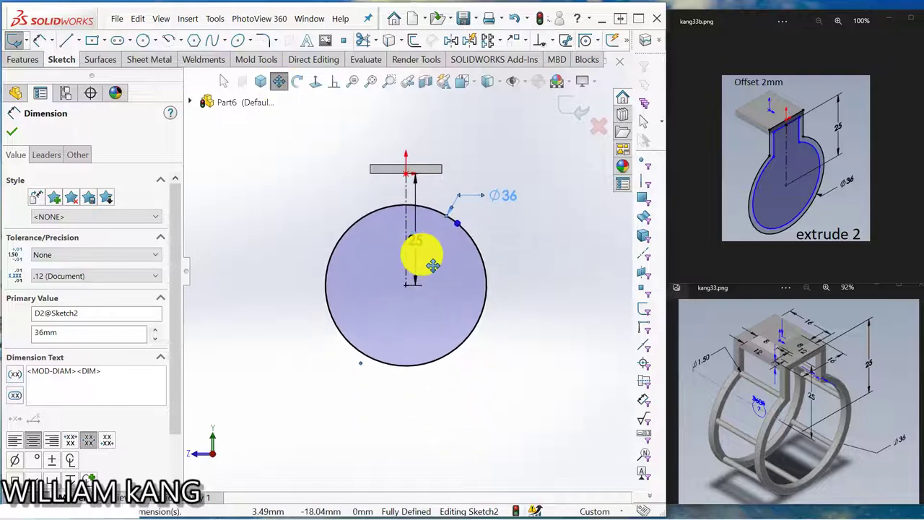
scroll(423, 252, "down", 3)
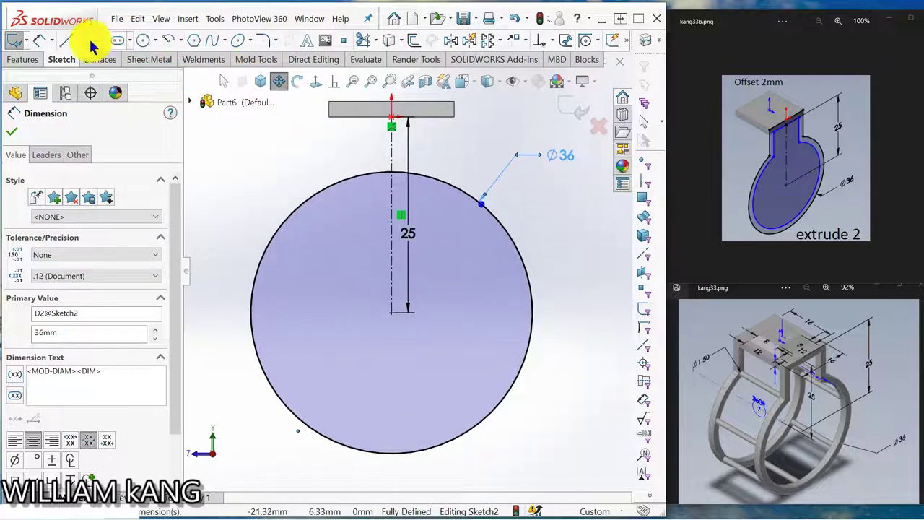
Step: Draw a top line and two vertical lines from the bar's corners down to the circle
left_click(66, 39)
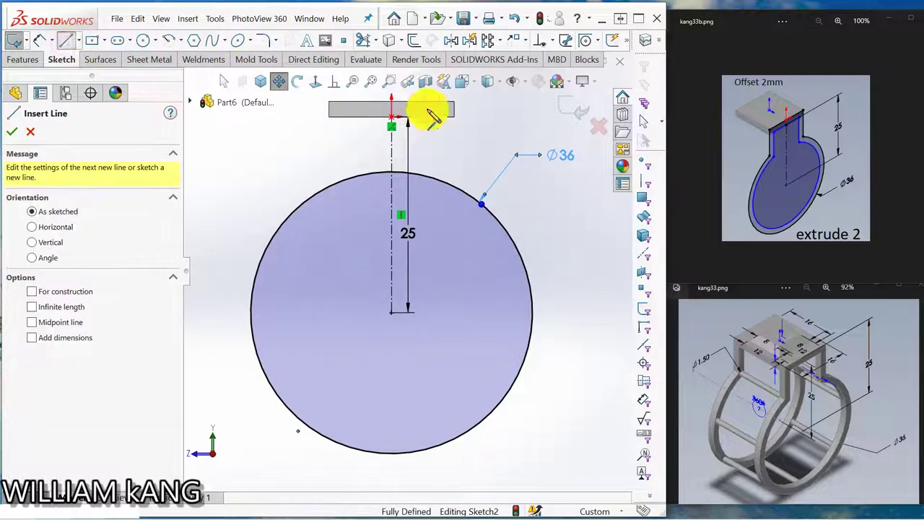
left_click(330, 103)
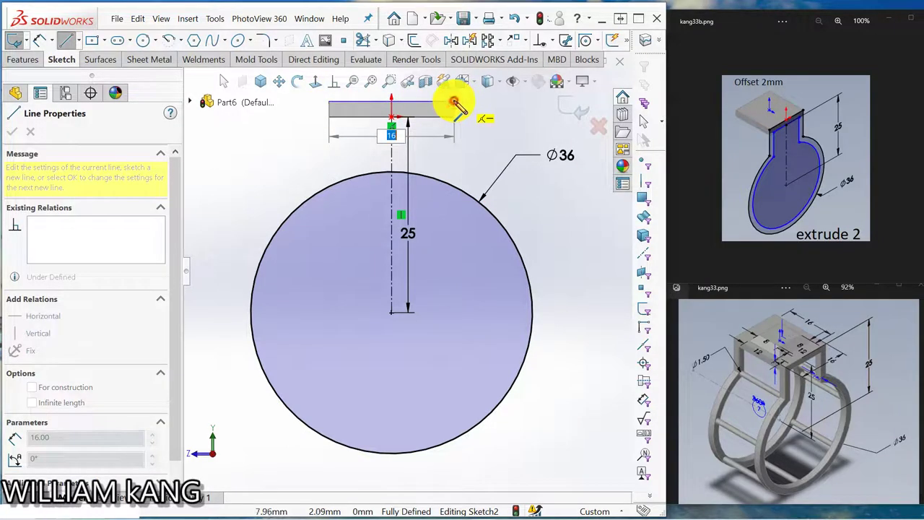
left_click(454, 104)
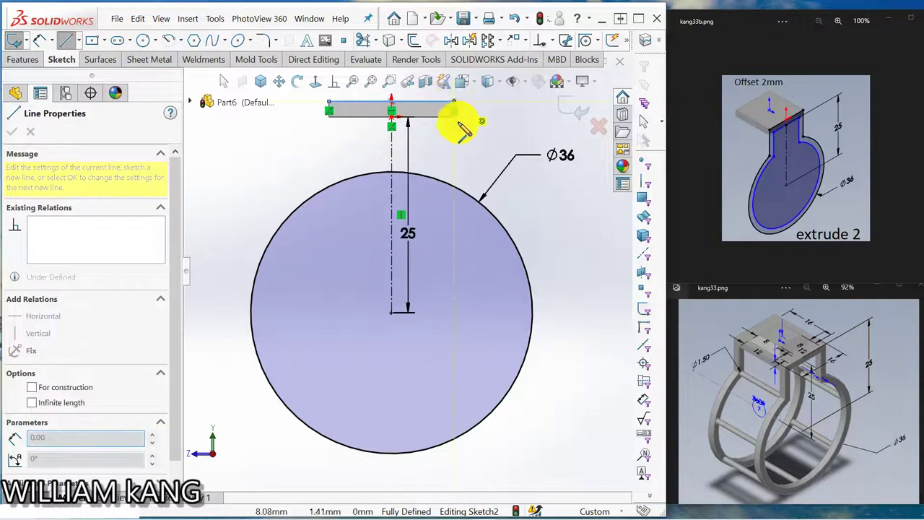
double_click(455, 225)
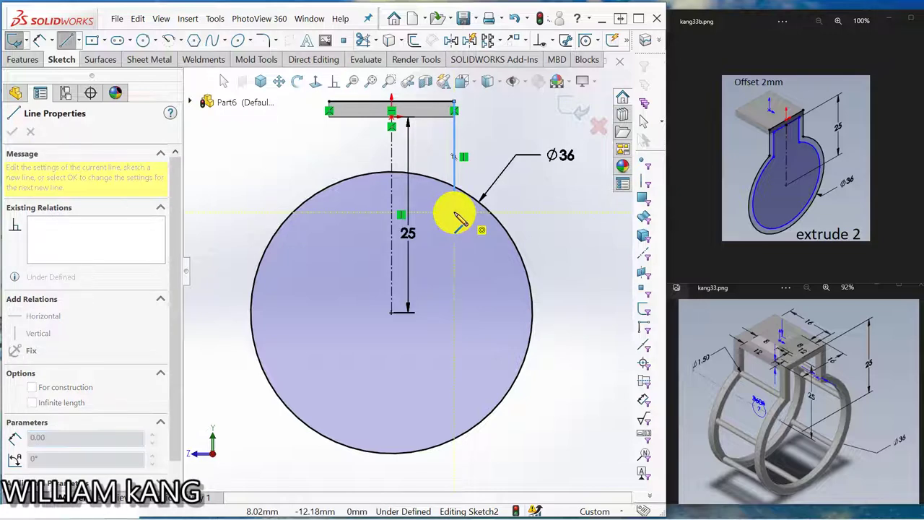
left_click(454, 212)
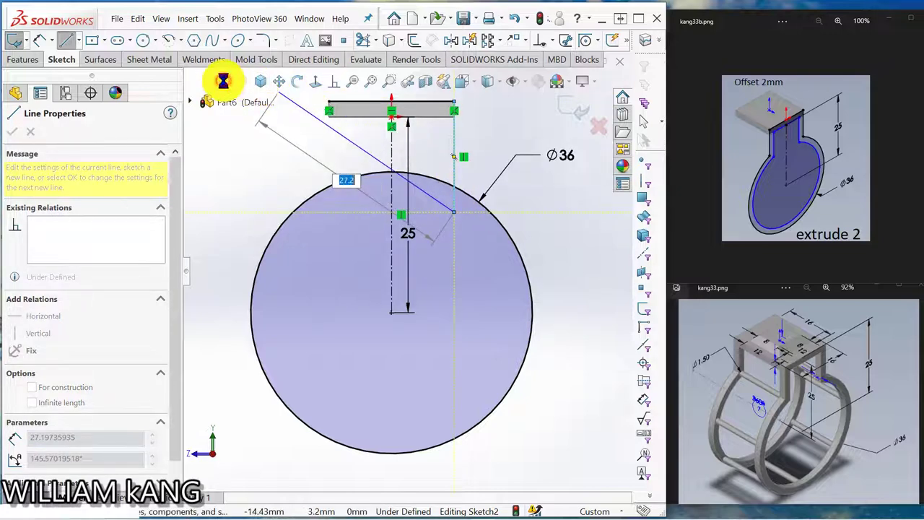
left_click(223, 81)
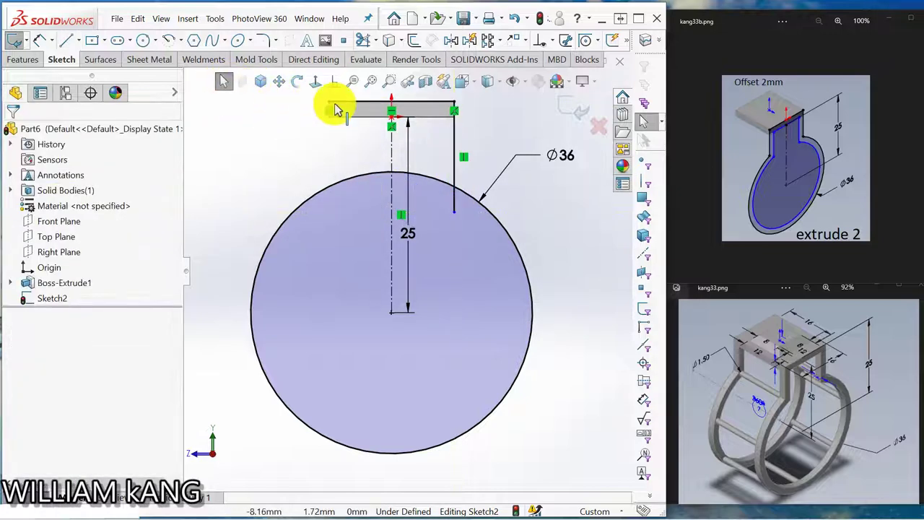
left_click(68, 41)
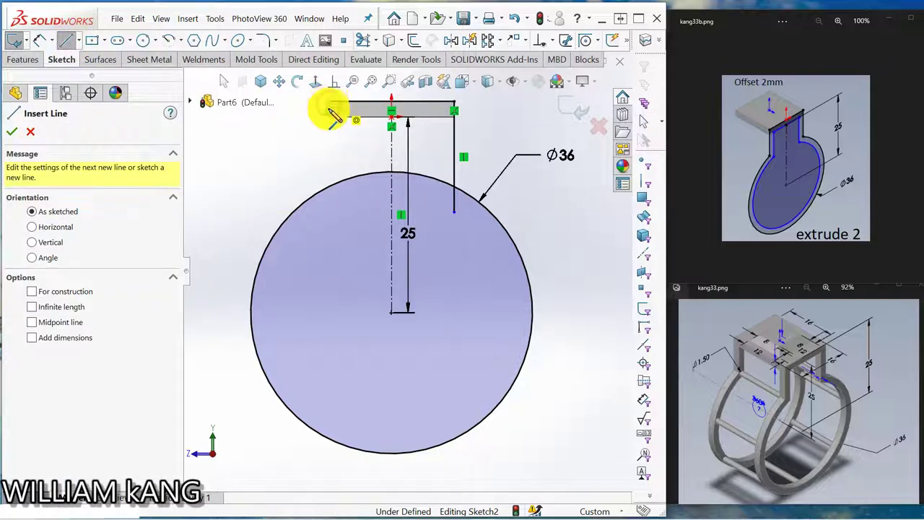
left_click(330, 110)
left_click(329, 225)
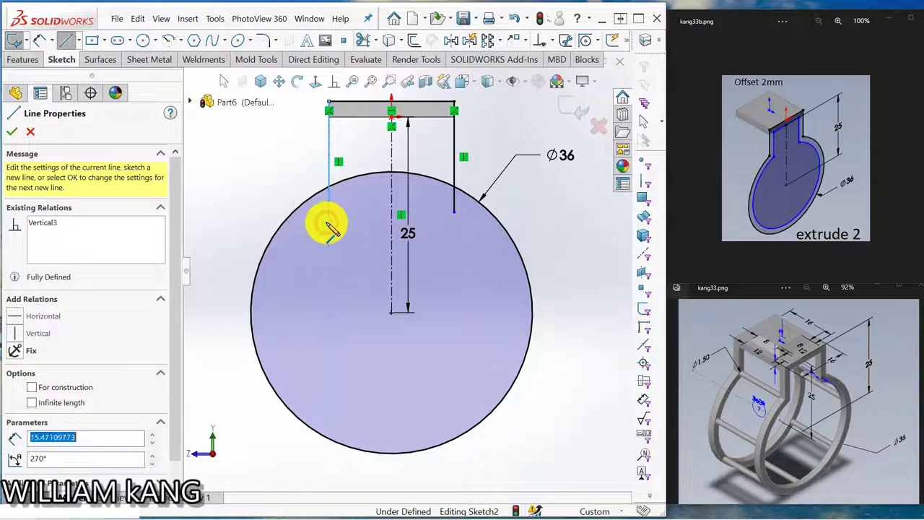
Step: Power Trim the top arc and stray line ends into one closed keyhole outline
left_click(364, 41)
mouse_move(336, 222)
left_mouse_down()
mouse_move(362, 166)
mouse_move(425, 172)
mouse_move(425, 191)
mouse_move(465, 198)
left_mouse_up()
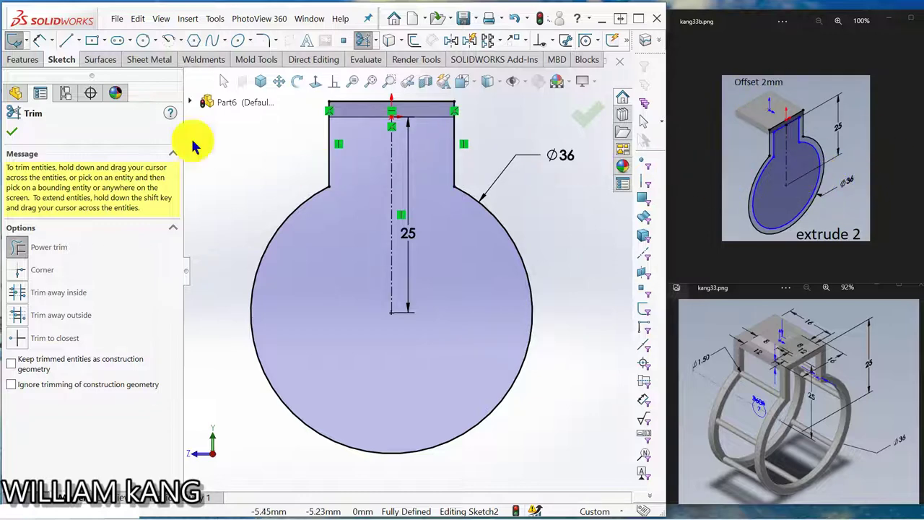
left_click(12, 132)
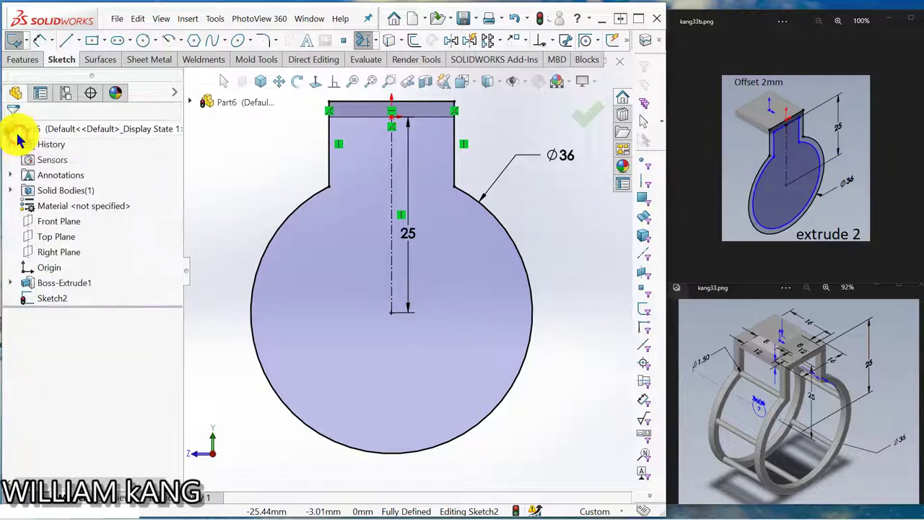
left_click(413, 42)
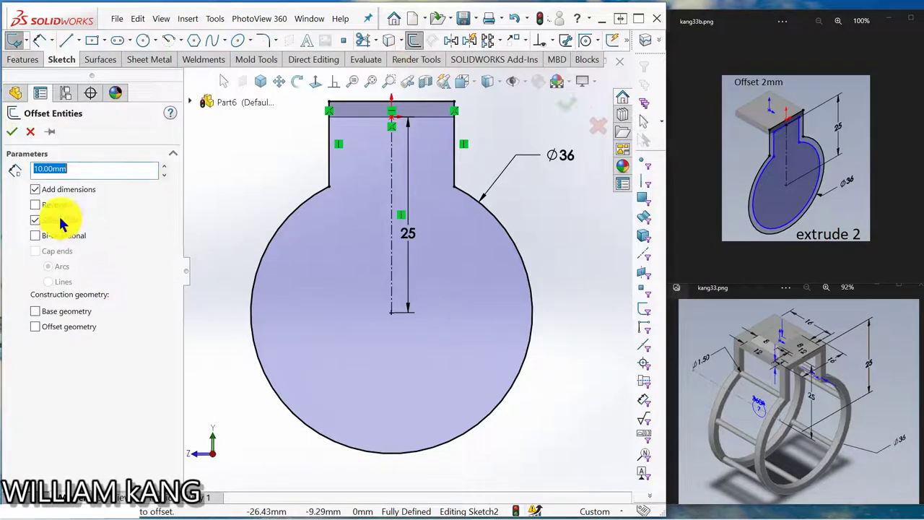
Step: Offset the keyhole outline 2 mm to the inside, reversing the direction
type("2")
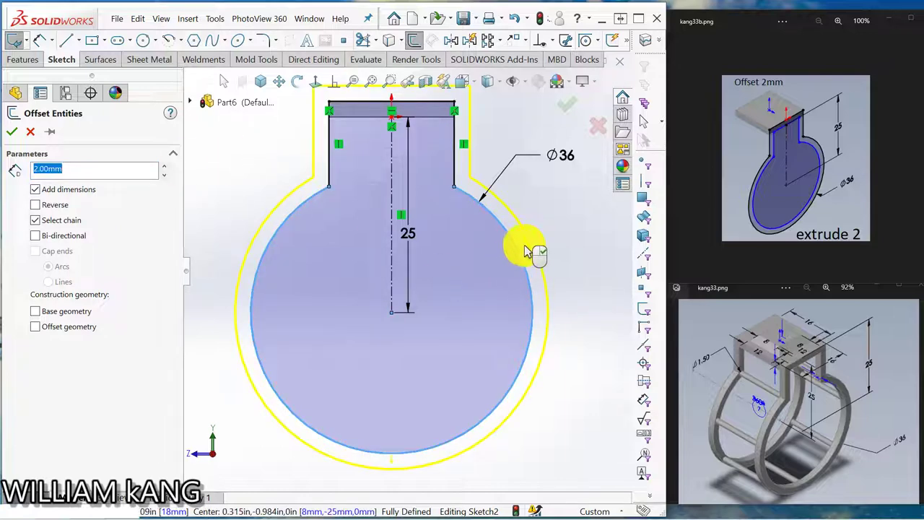
left_click(35, 205)
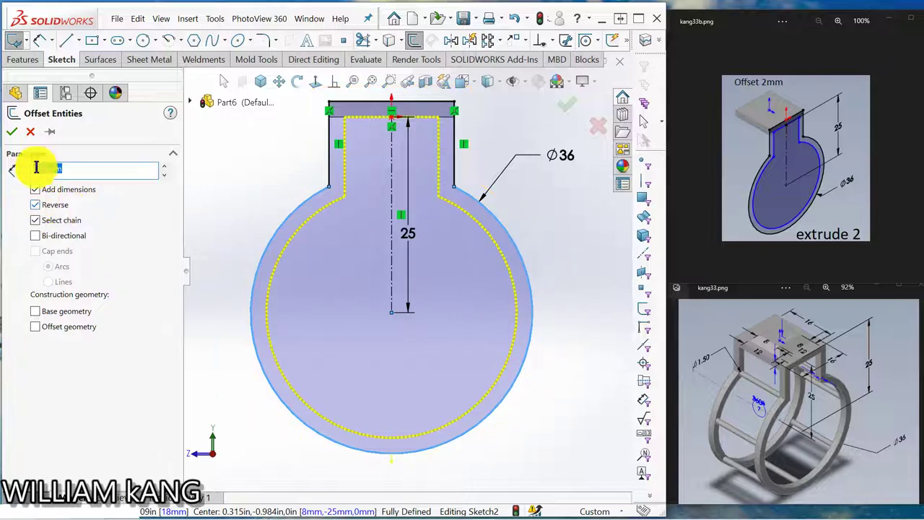
left_click(17, 135)
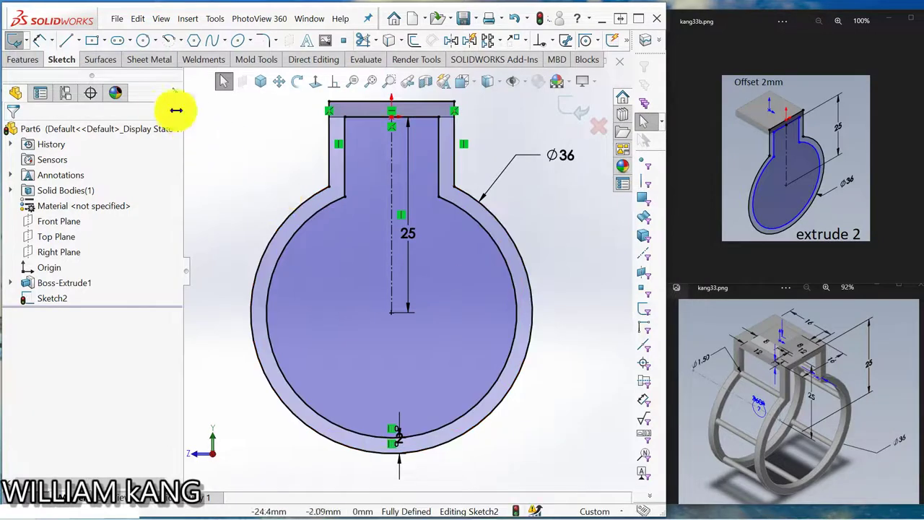
Step: Extrude the thin band profile Blind 2 mm as Boss-Extrude2
left_click(24, 60)
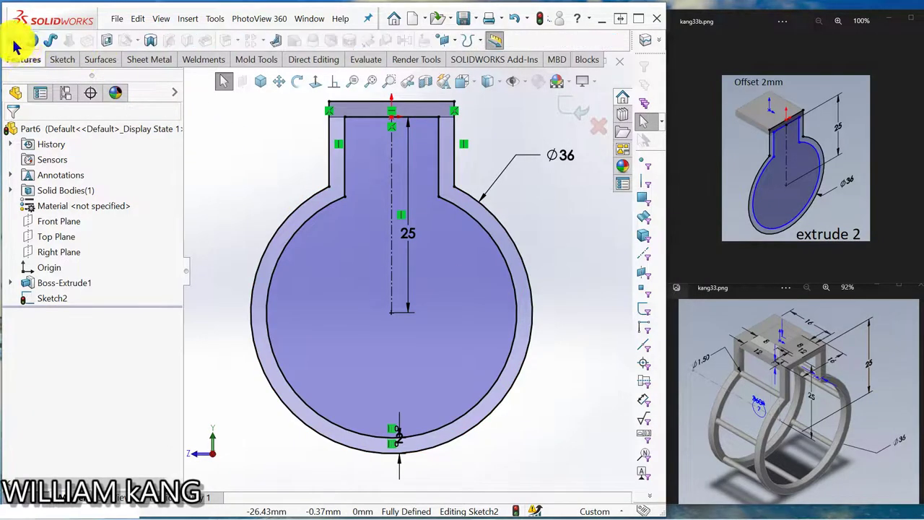
left_click(14, 42)
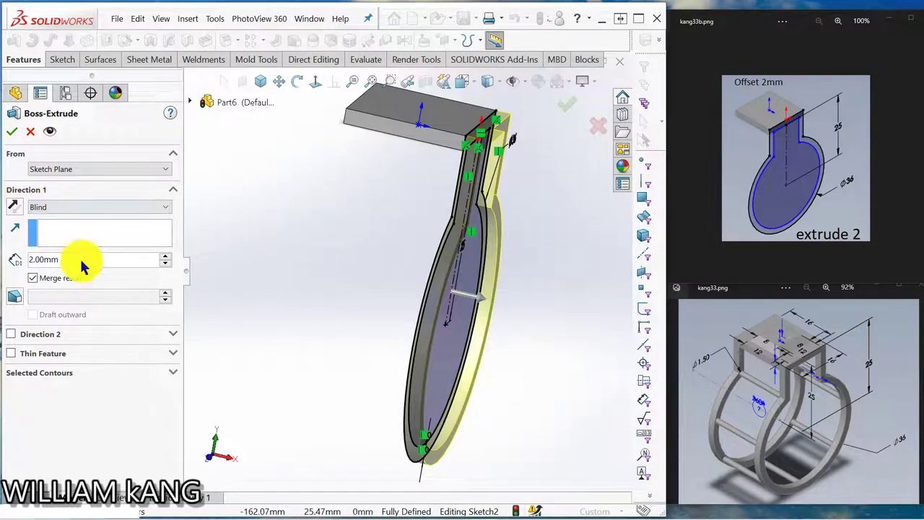
left_click(14, 133)
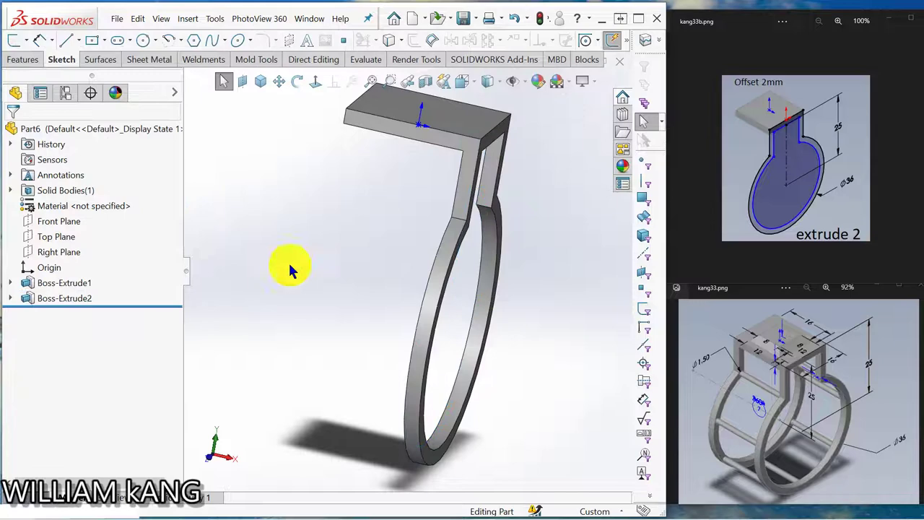
left_click(905, 144)
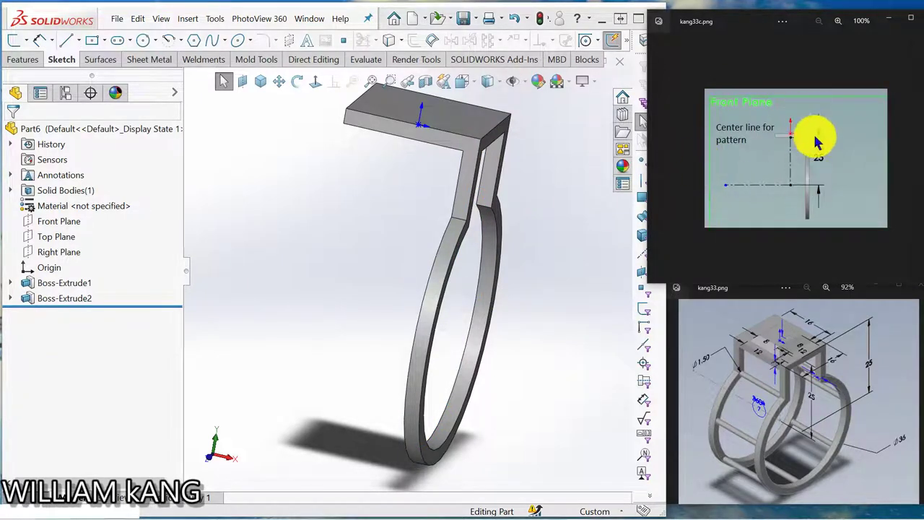
left_click(912, 153)
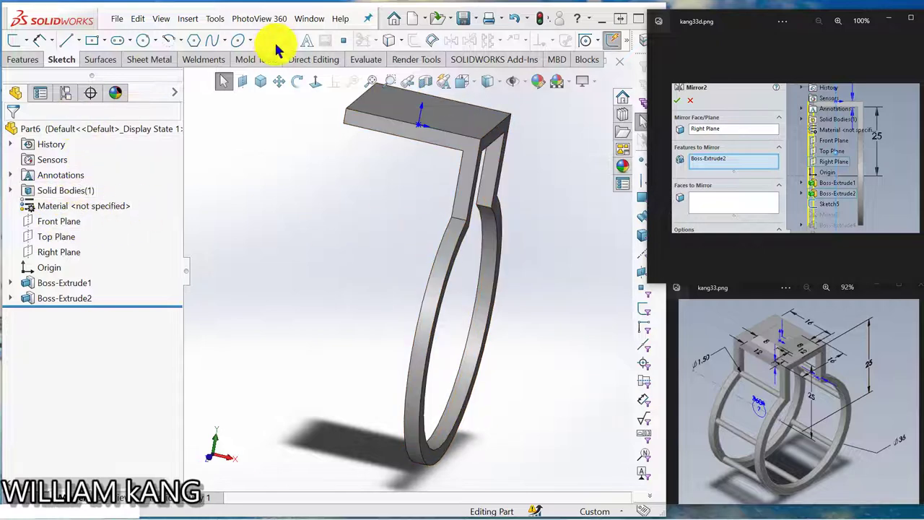
left_click(21, 62)
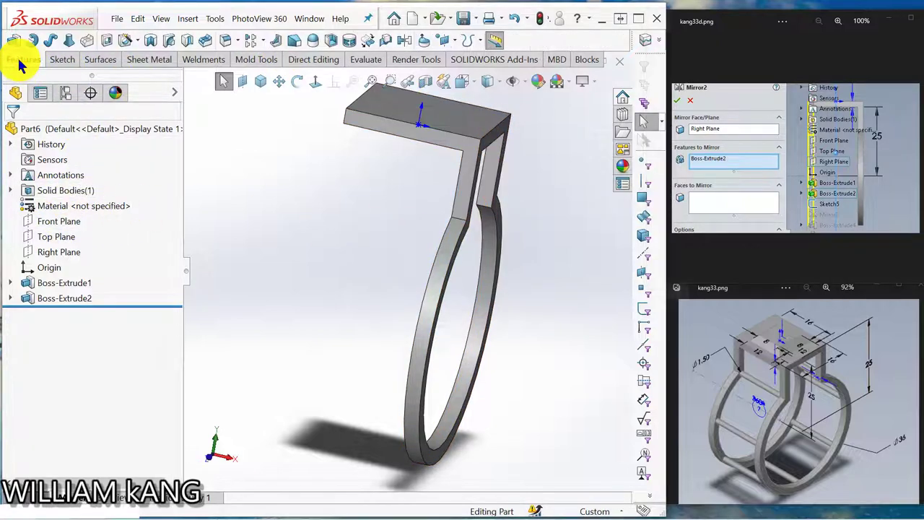
Step: Mirror Boss-Extrude2 across the Right Plane, creating Mirror1
left_click(406, 41)
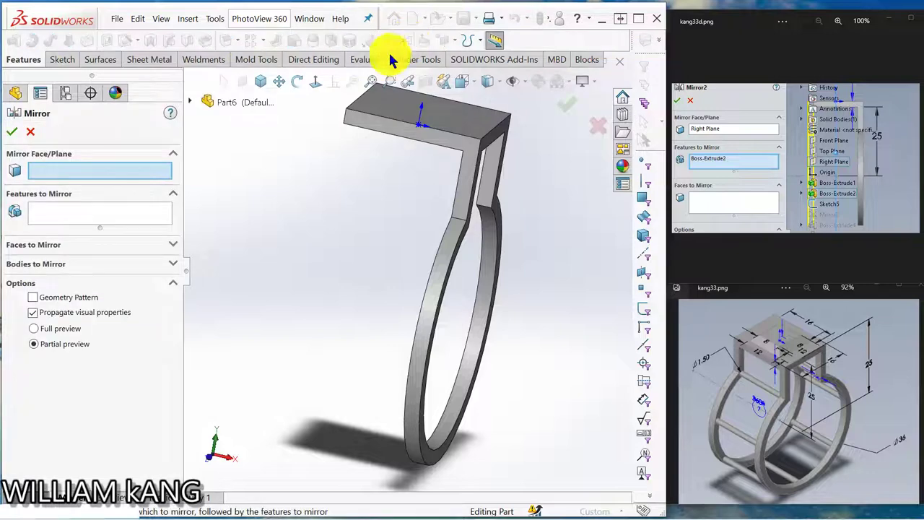
left_click(187, 102)
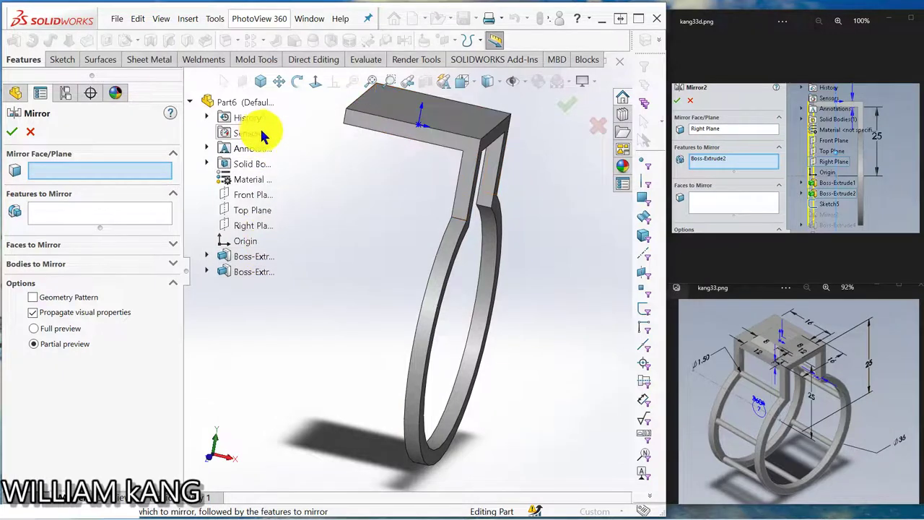
left_click(251, 226)
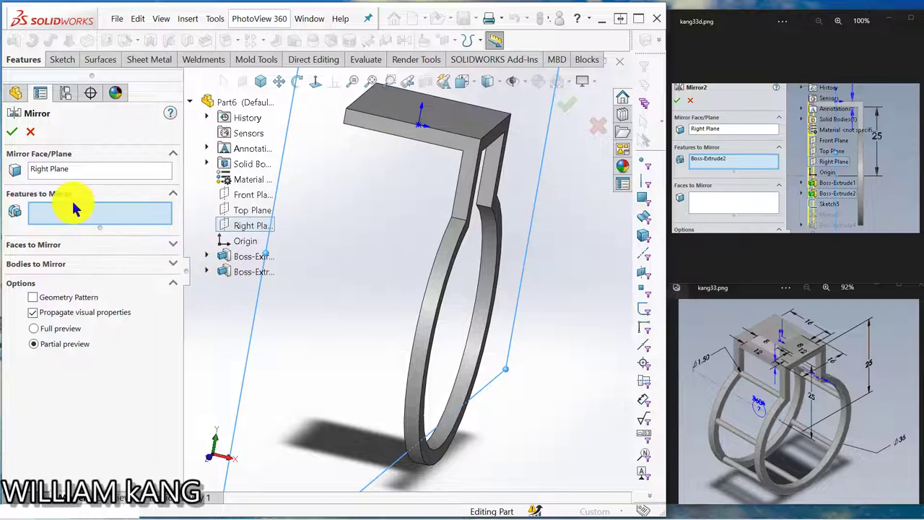
left_click(246, 272)
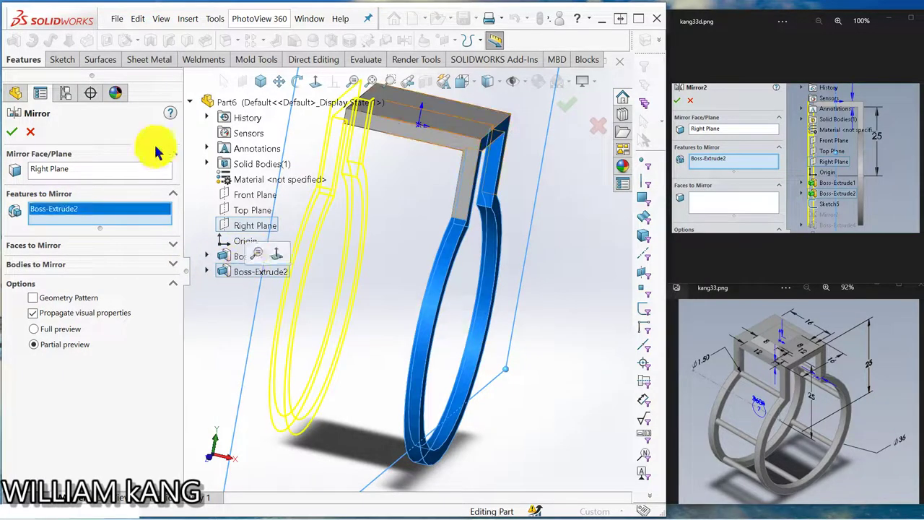
left_click(13, 130)
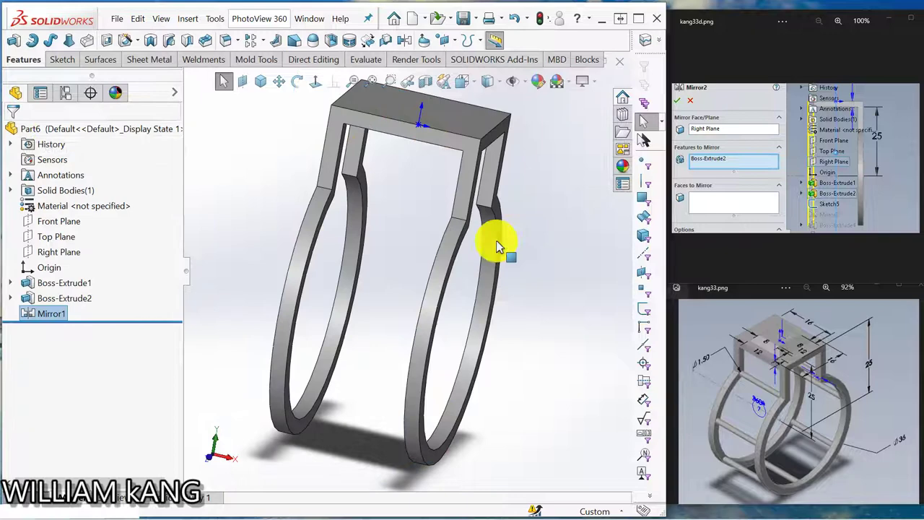
middle_click_drag(501, 241, 433, 260)
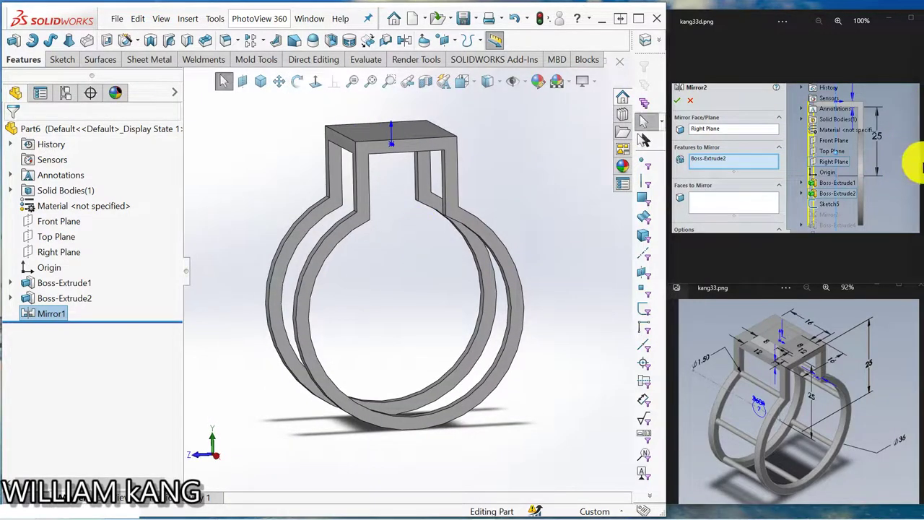
left_click(915, 158)
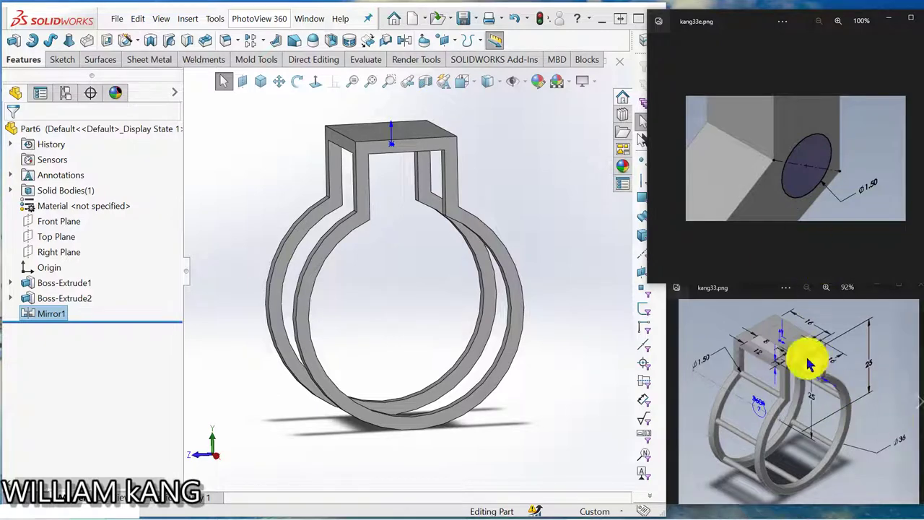
Step: Start a sketch on the ring's flat front face, viewed straight on
left_click(425, 199)
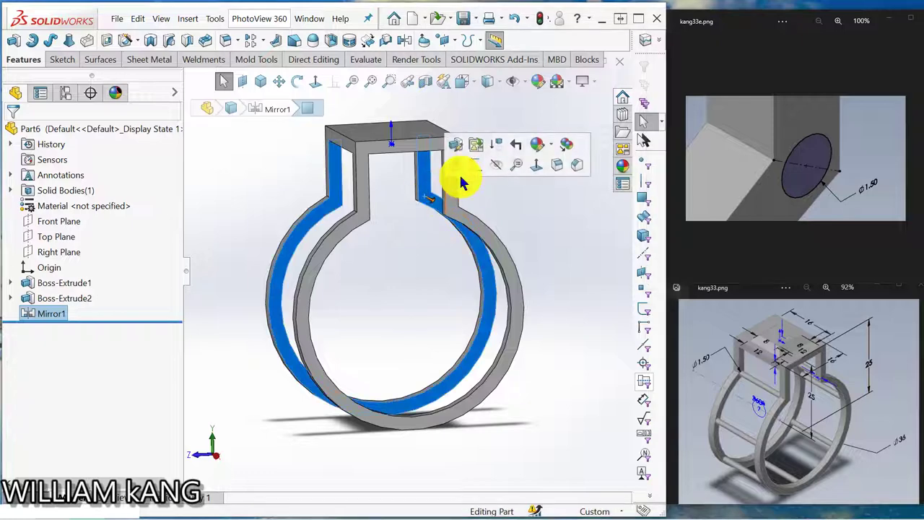
left_click(470, 158)
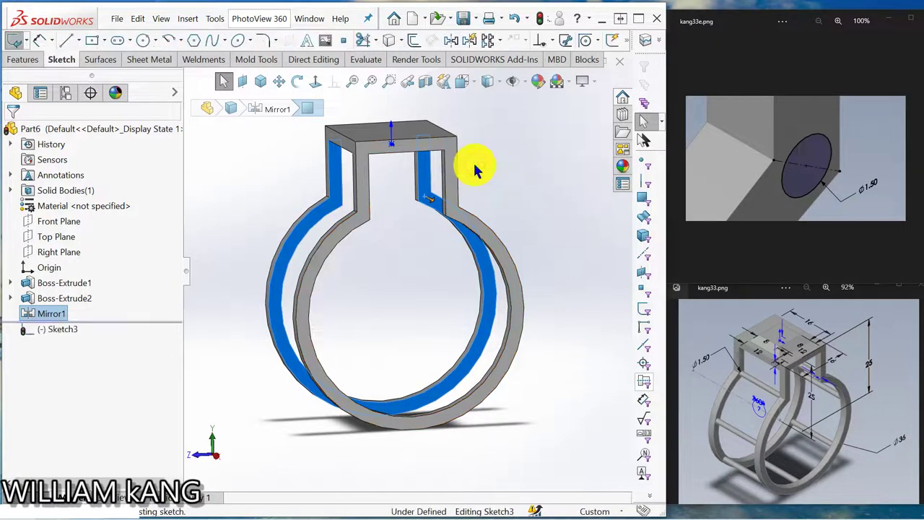
left_click(315, 82)
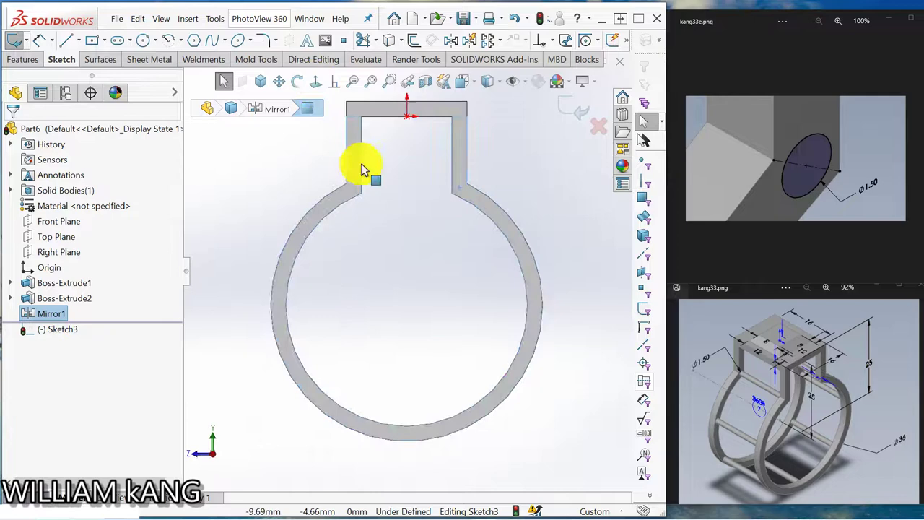
key("f")
scroll(421, 239, "down", 5)
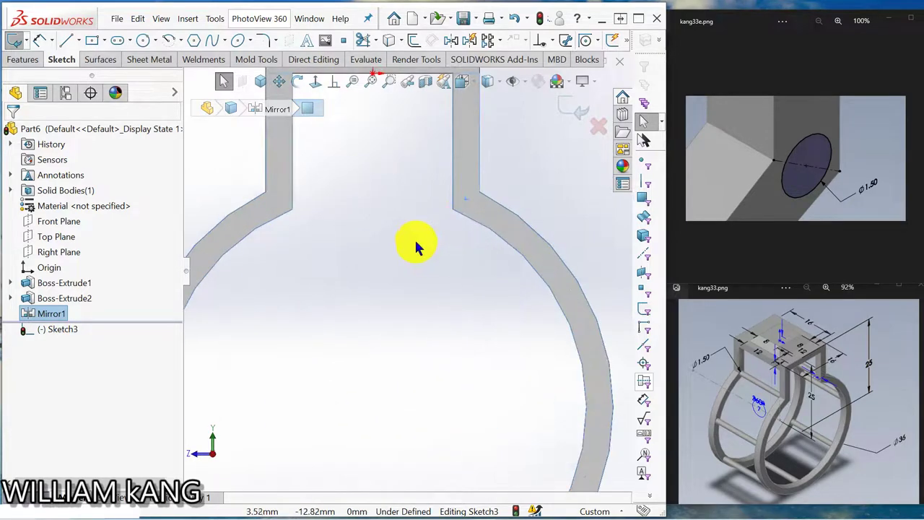
Step: Draw a short construction centerline at the neck corner
left_click(77, 41)
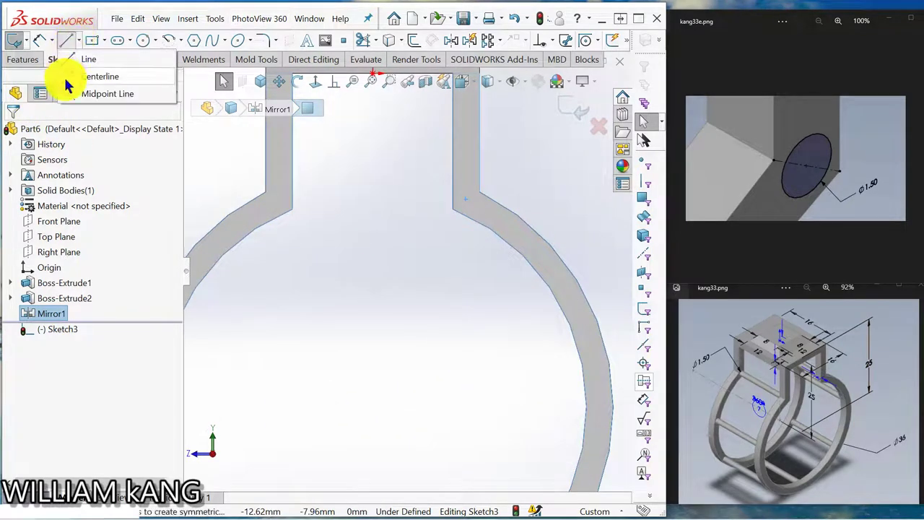
left_click(94, 77)
left_click(478, 192)
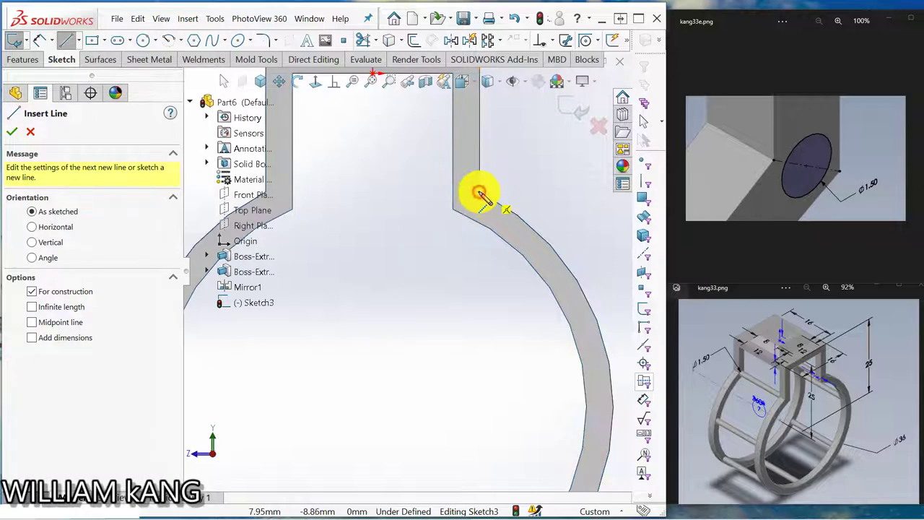
left_click(449, 215)
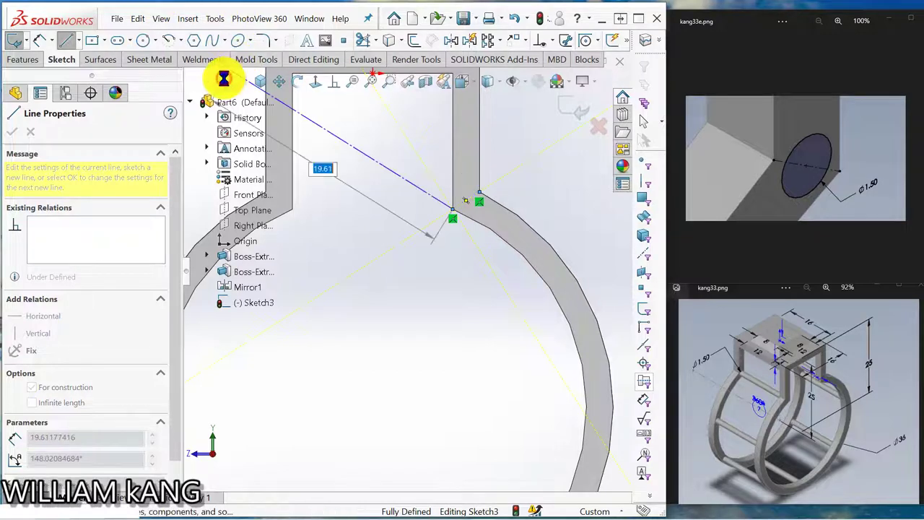
key("Escape")
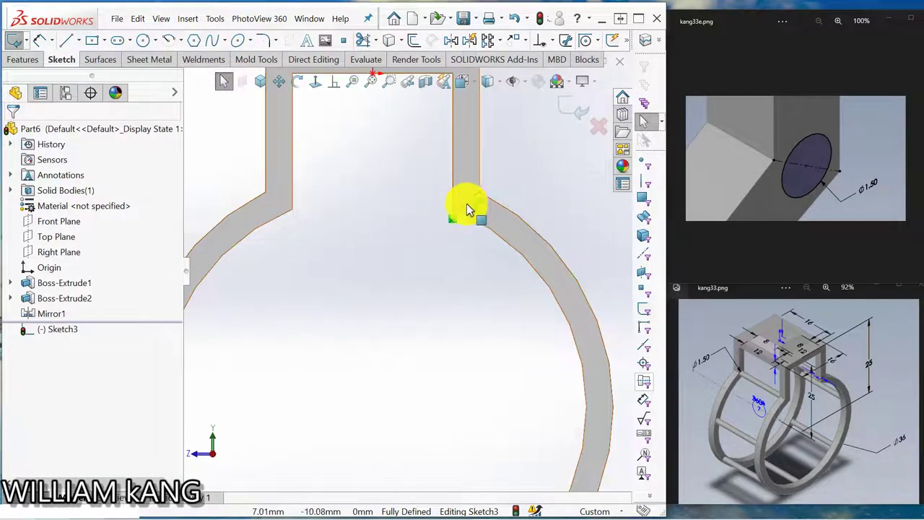
left_click(457, 201)
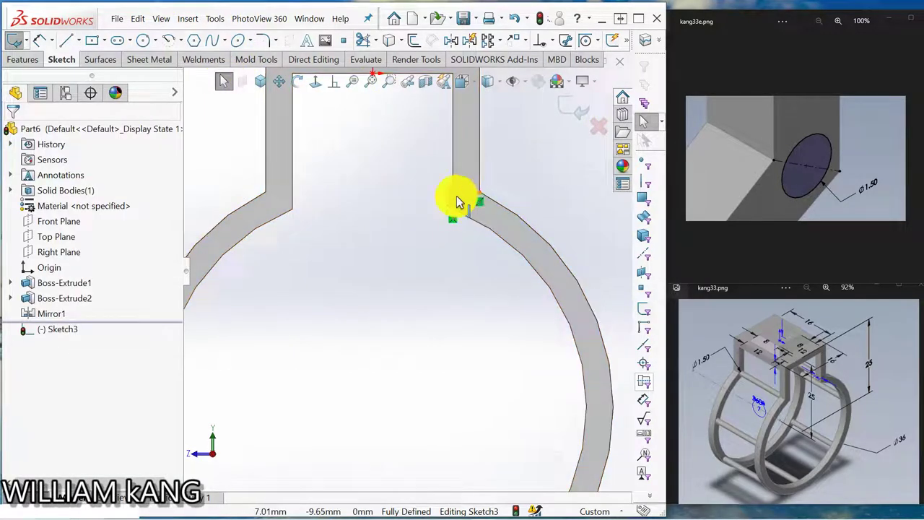
Step: Add a circle at the neck junction and dimension it to 1.5 mm diameter
left_click(143, 41)
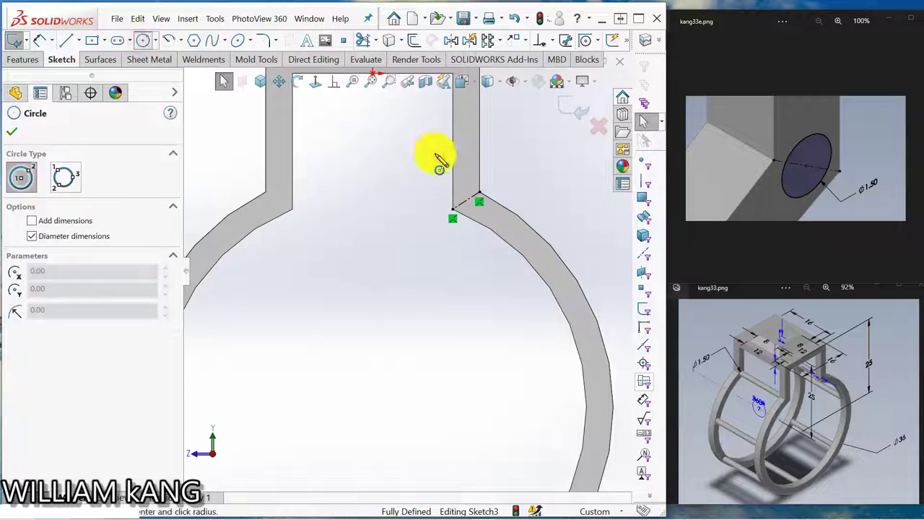
left_click(467, 202)
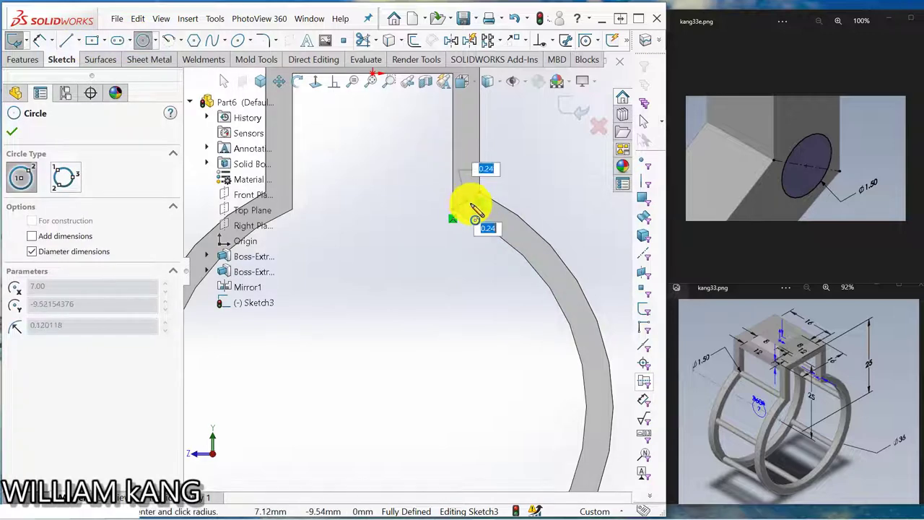
left_click(472, 207)
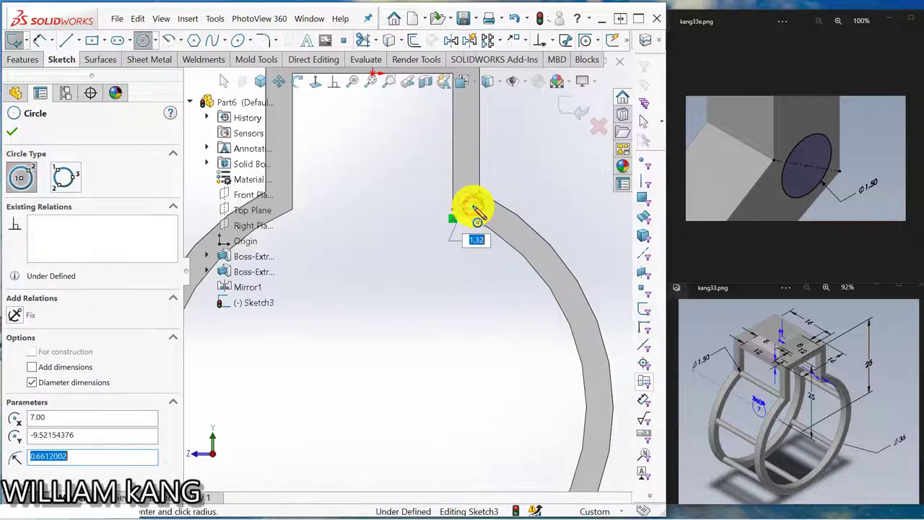
left_click(40, 43)
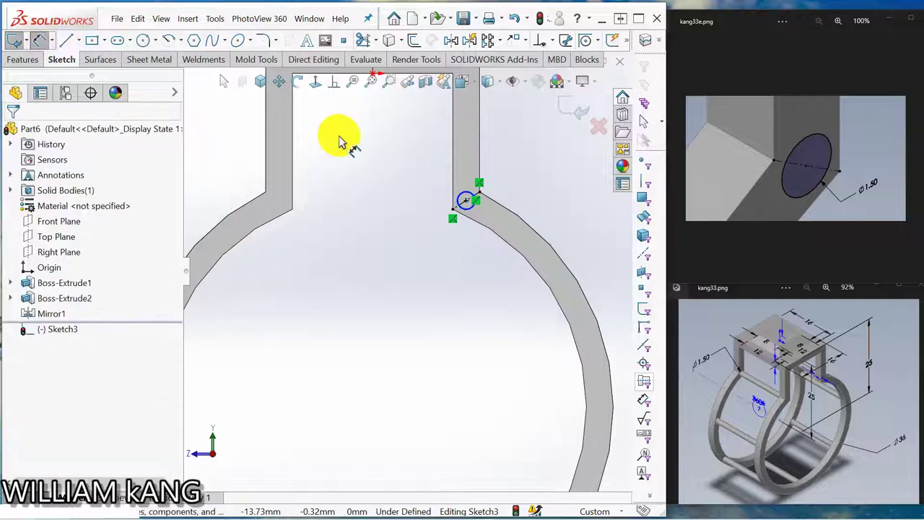
left_click(471, 199)
left_click(516, 165)
left_click(527, 180)
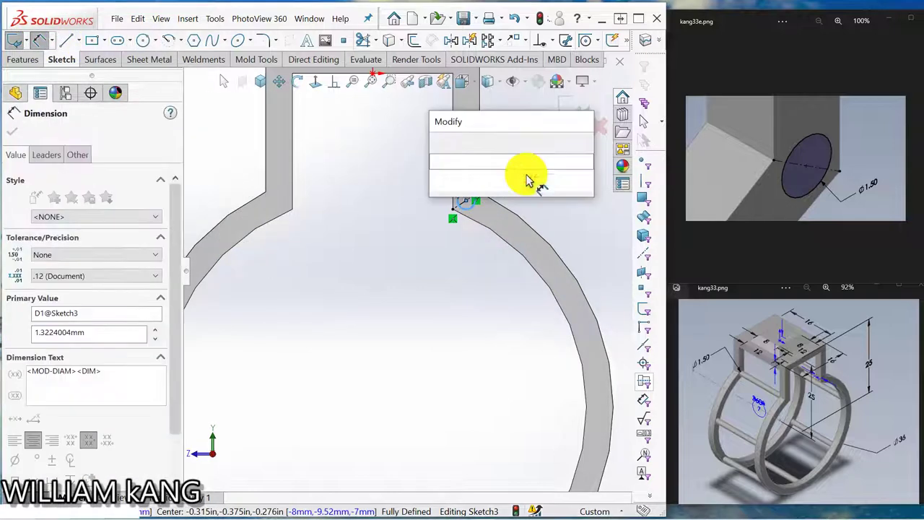
type("1.5")
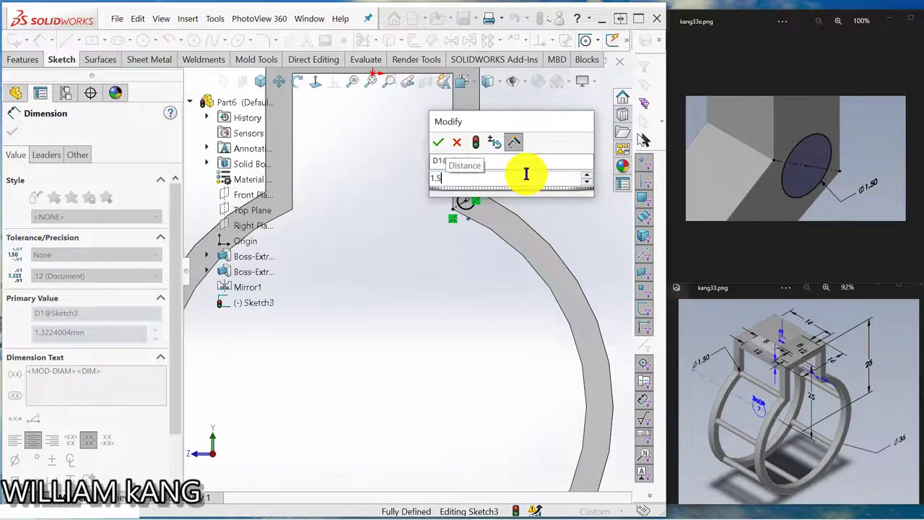
key("Return")
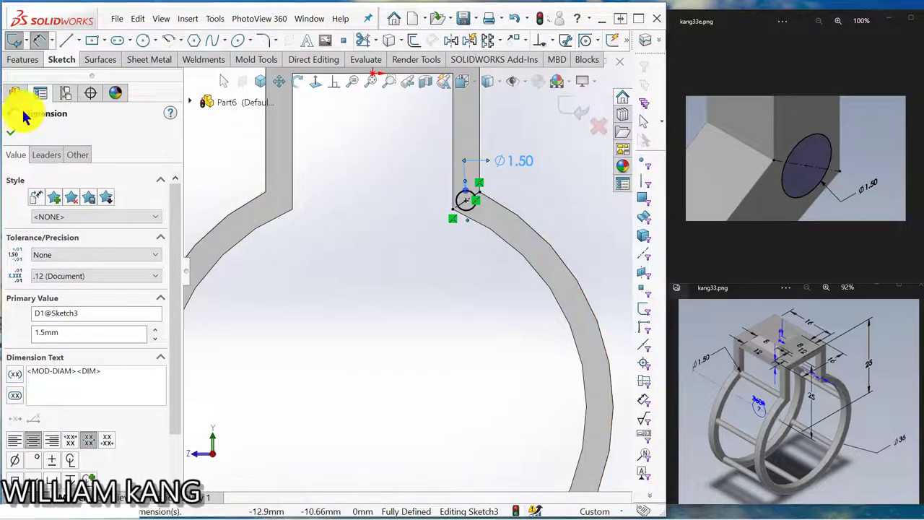
left_click(19, 64)
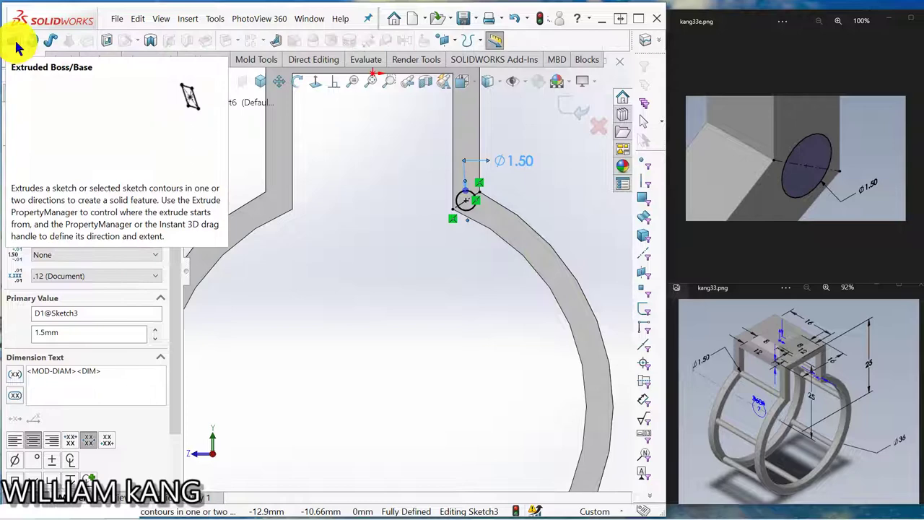
Step: Extrude the 1.5 mm circle Up To Next as Boss-Extrude3, then orbit to inspect the rod
left_click(19, 46)
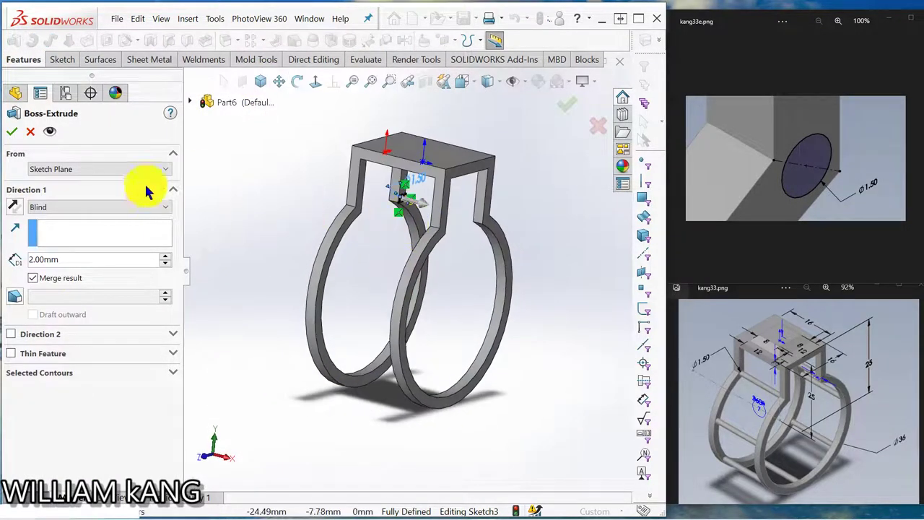
left_click(166, 208)
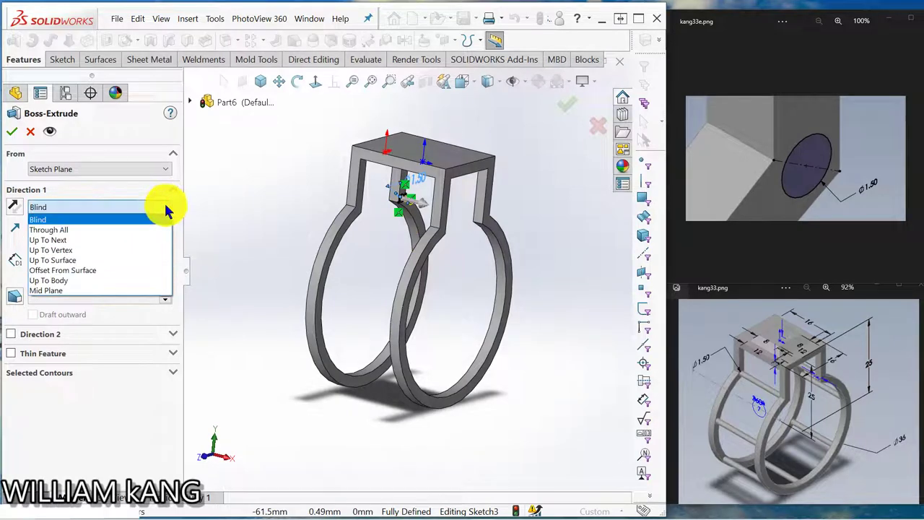
left_click(103, 240)
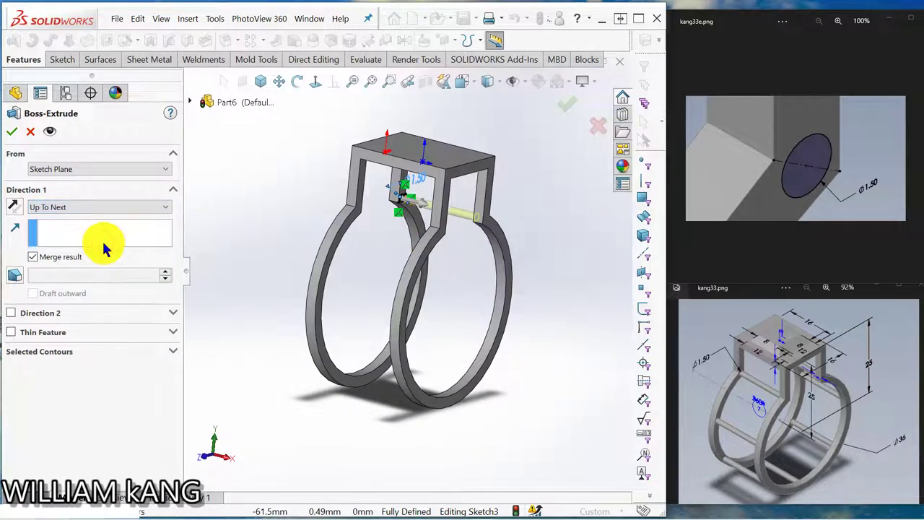
left_click(12, 131)
middle_click_drag(547, 267, 447, 220)
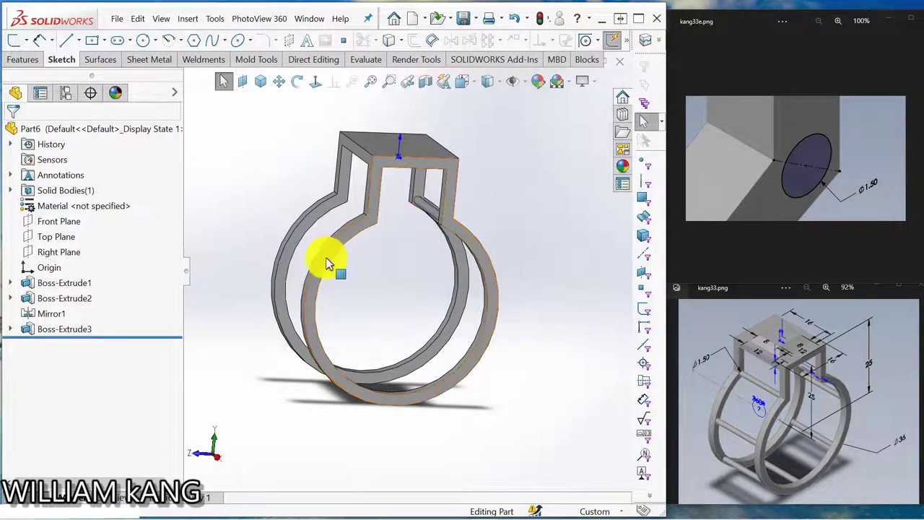
middle_click_drag(258, 200, 261, 200)
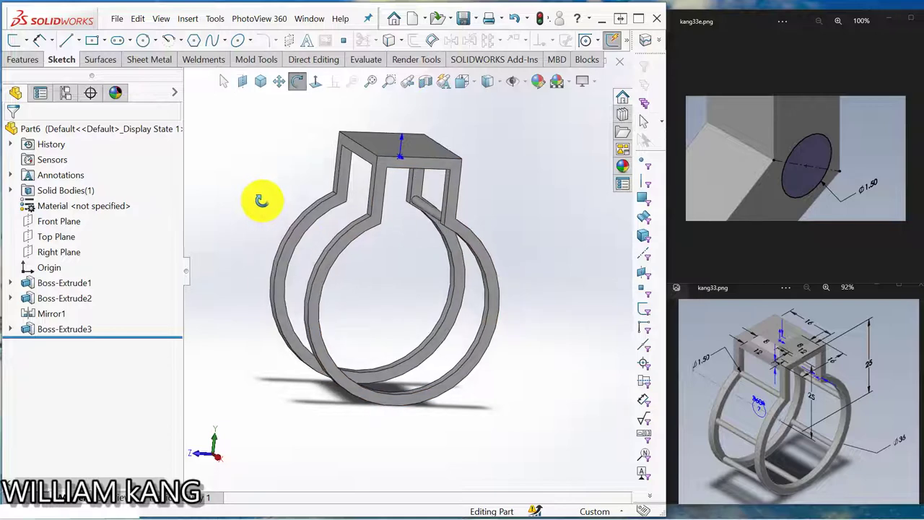
Step: Circular-pattern Boss-Extrude3 seven times, equally spaced over 360° about the ring's cylindrical face
left_click(24, 60)
left_click(261, 40)
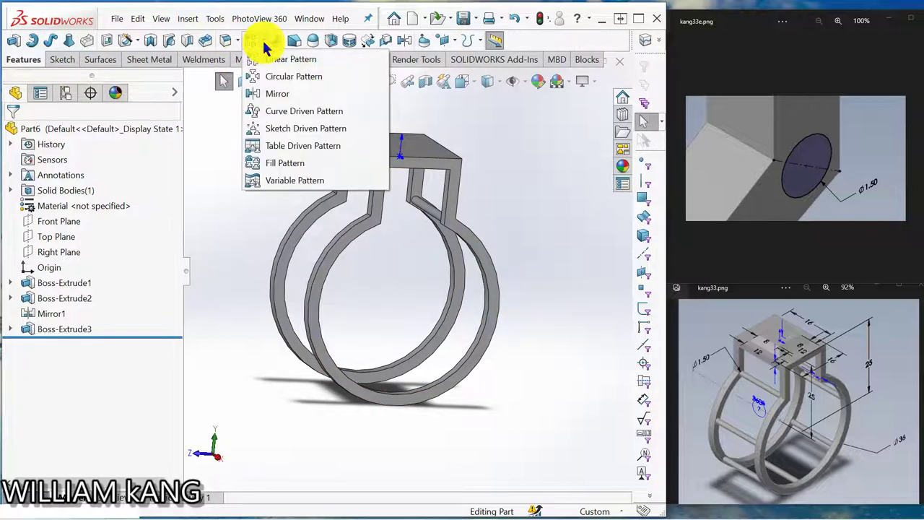
left_click(282, 78)
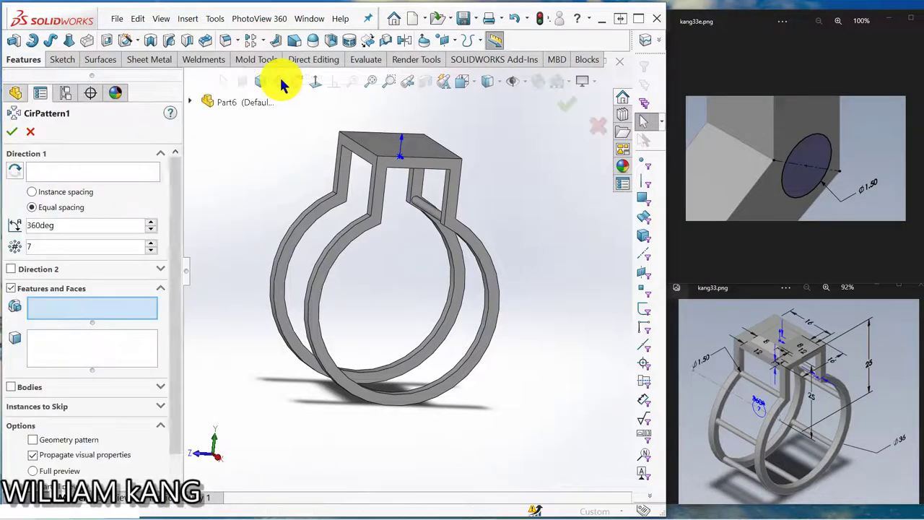
left_click(70, 173)
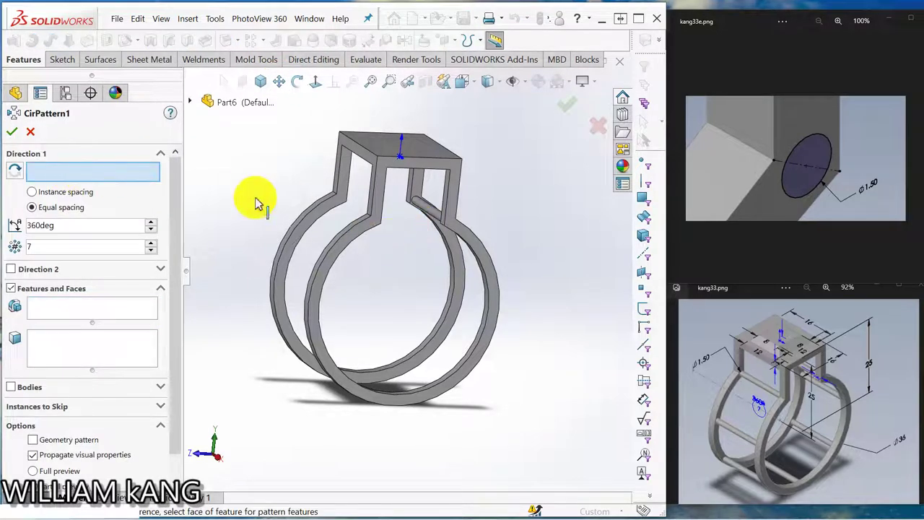
left_click(351, 267)
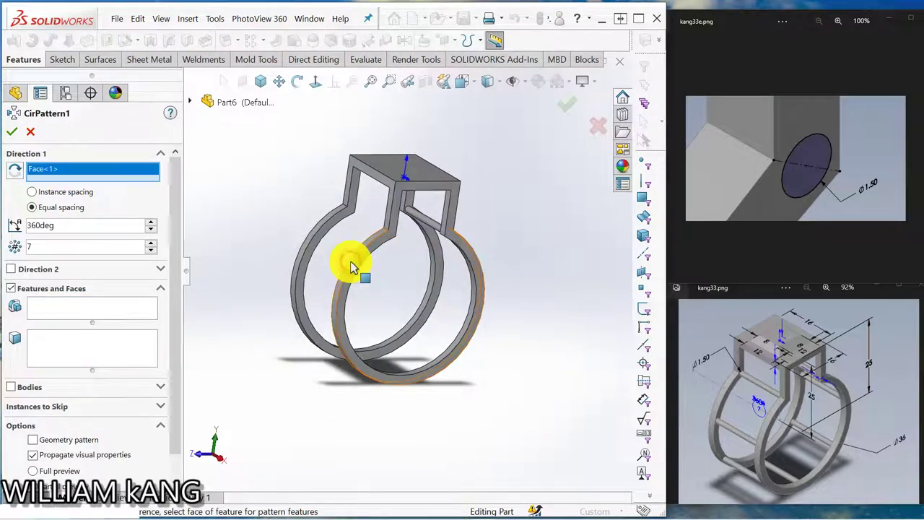
middle_click_drag(257, 192, 215, 192)
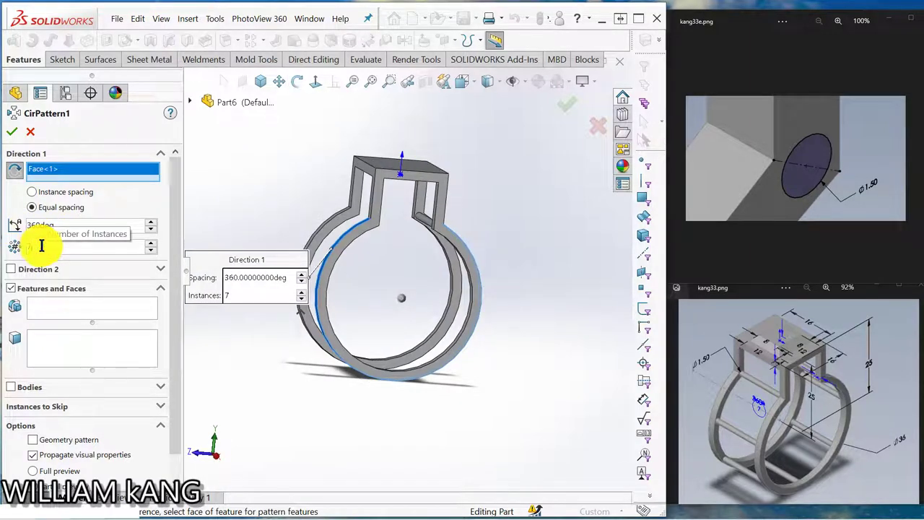
left_click(72, 312)
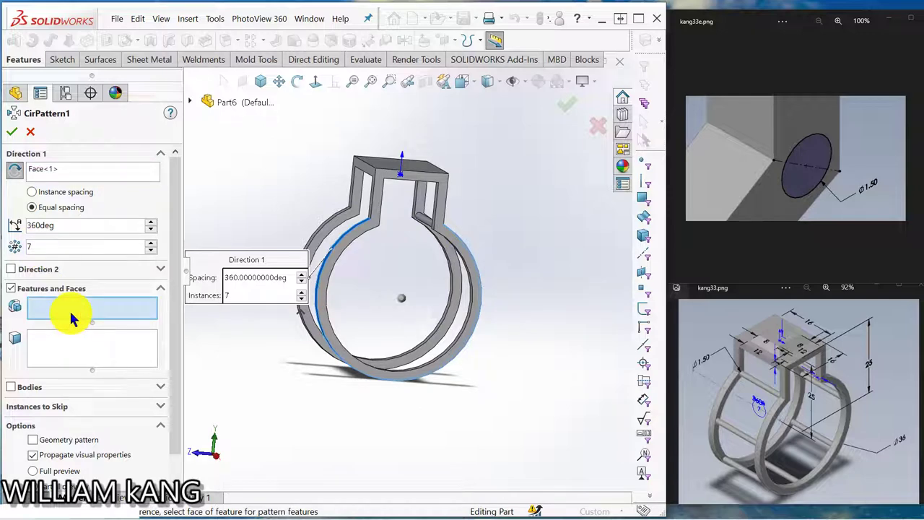
left_click(189, 103)
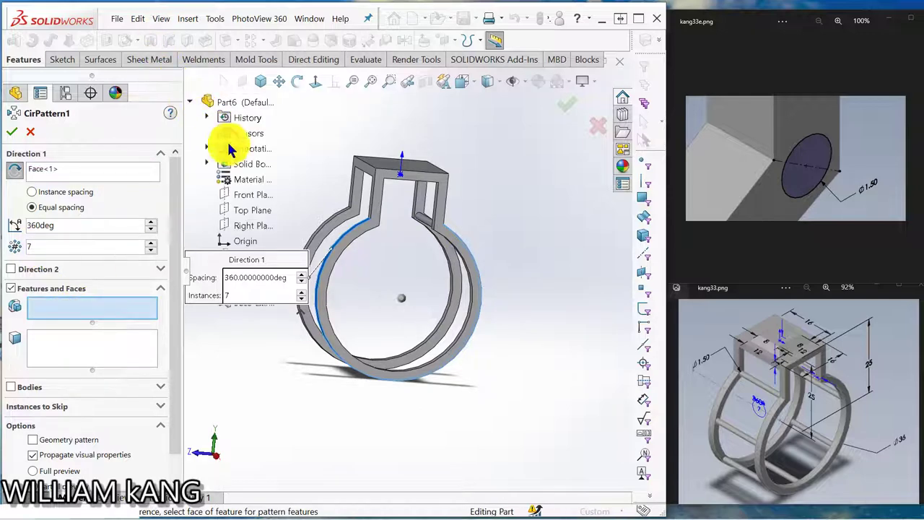
scroll(303, 260, "down", 5)
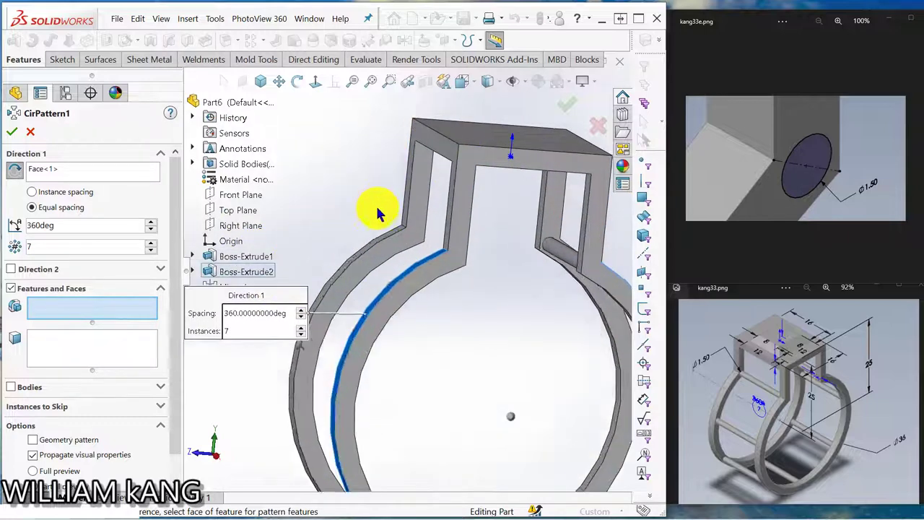
scroll(377, 211, "up", 5)
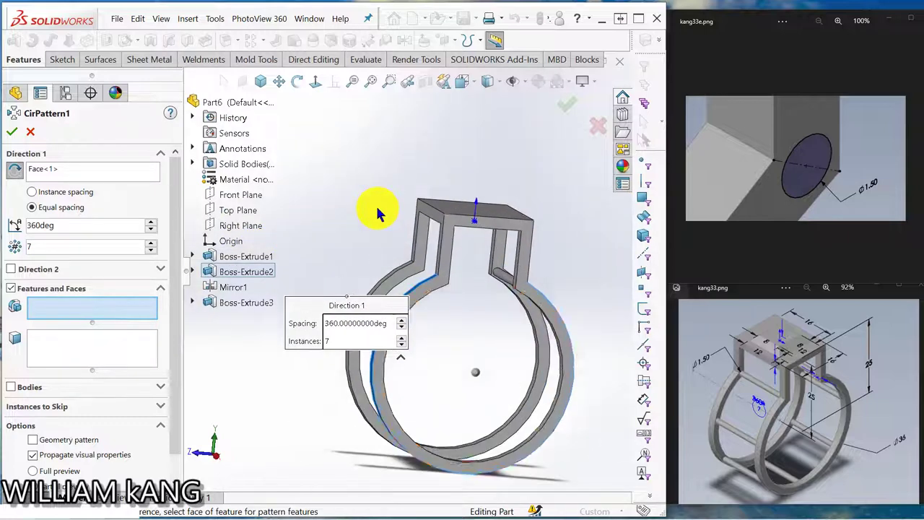
left_click(236, 307)
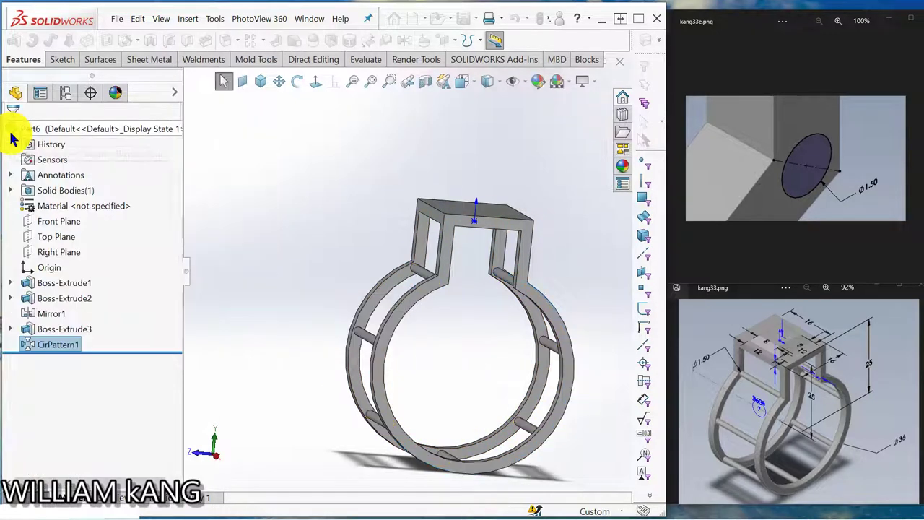
middle_click_drag(311, 167, 316, 191)
scroll(808, 351, "up", 4)
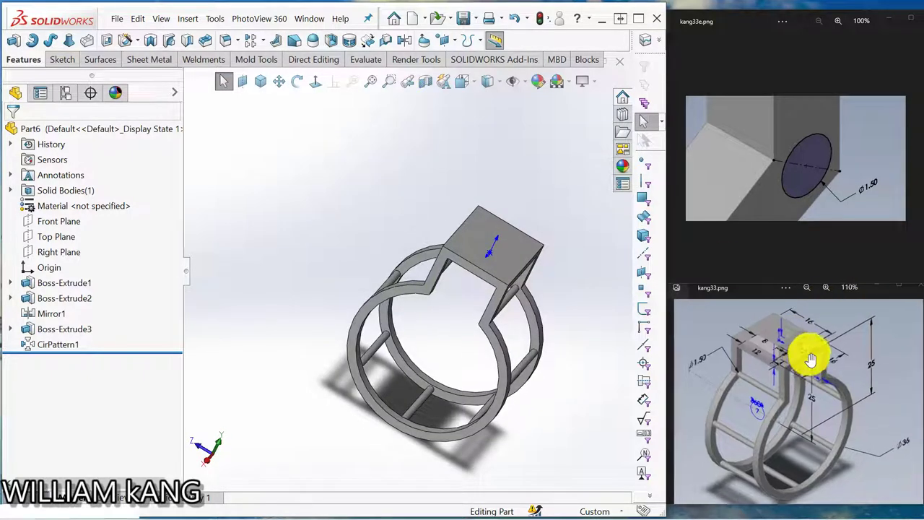
scroll(777, 345, "up", 3)
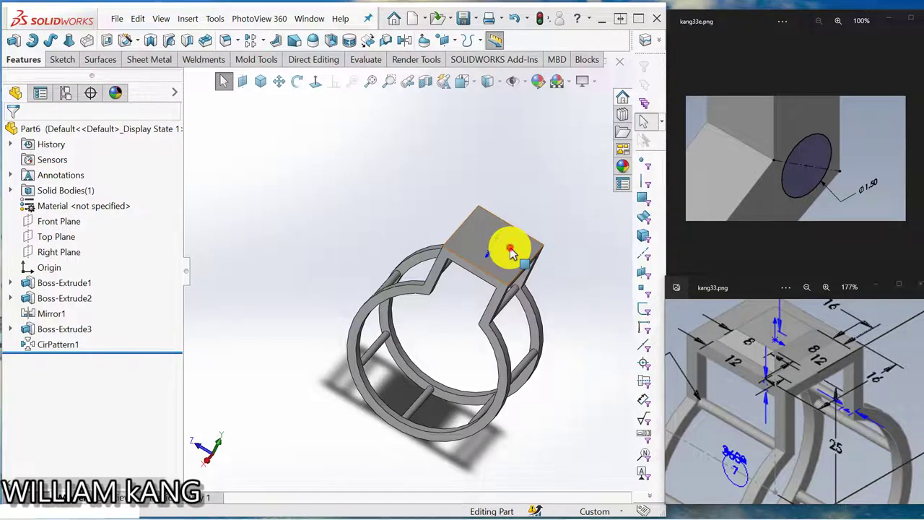
Step: Start a sketch on the top plate face and draw a centre rectangle at the origin
left_click(511, 250)
left_click(559, 216)
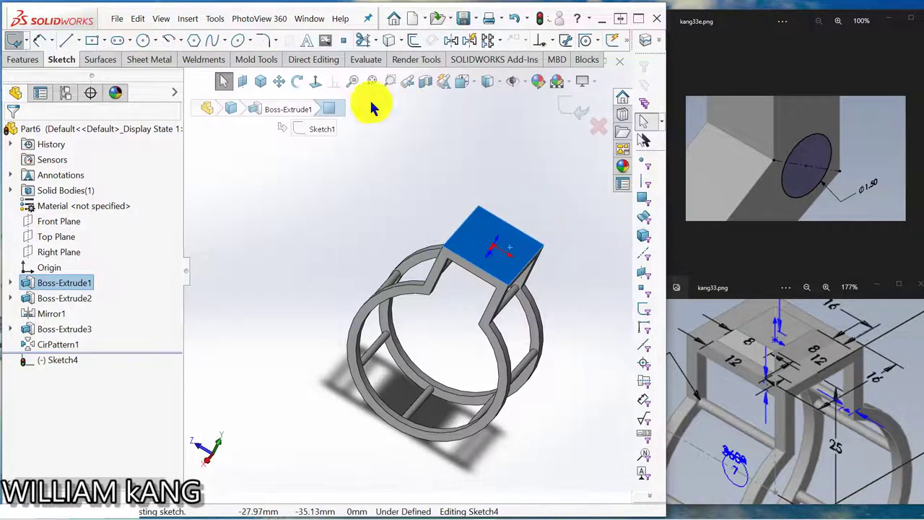
left_click(316, 82)
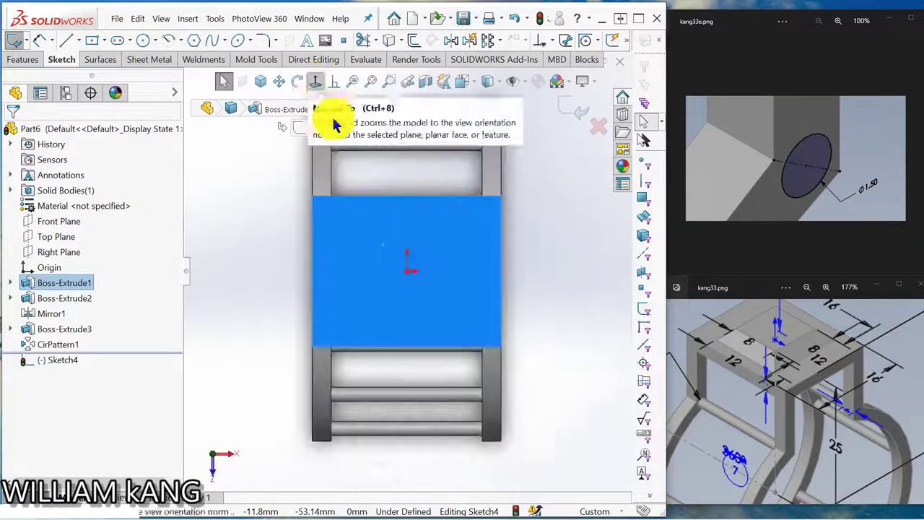
left_click(92, 41)
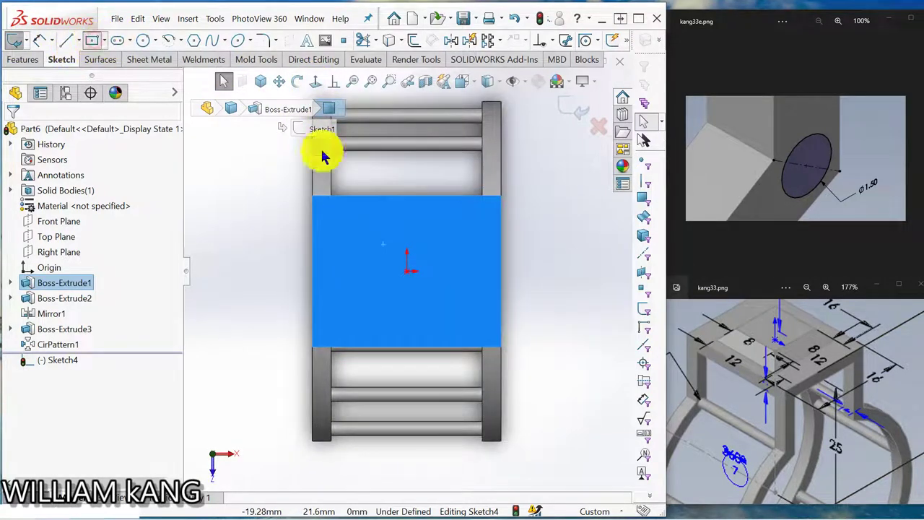
left_click(406, 271)
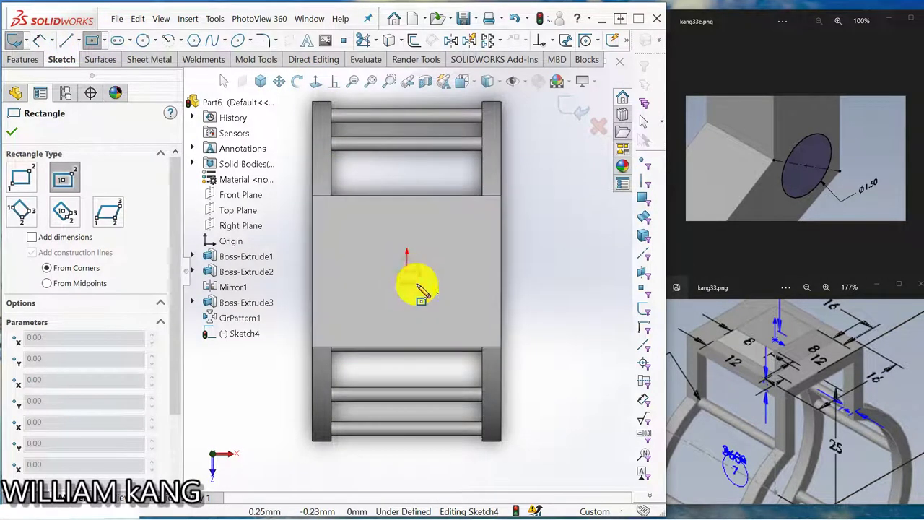
left_click(448, 308)
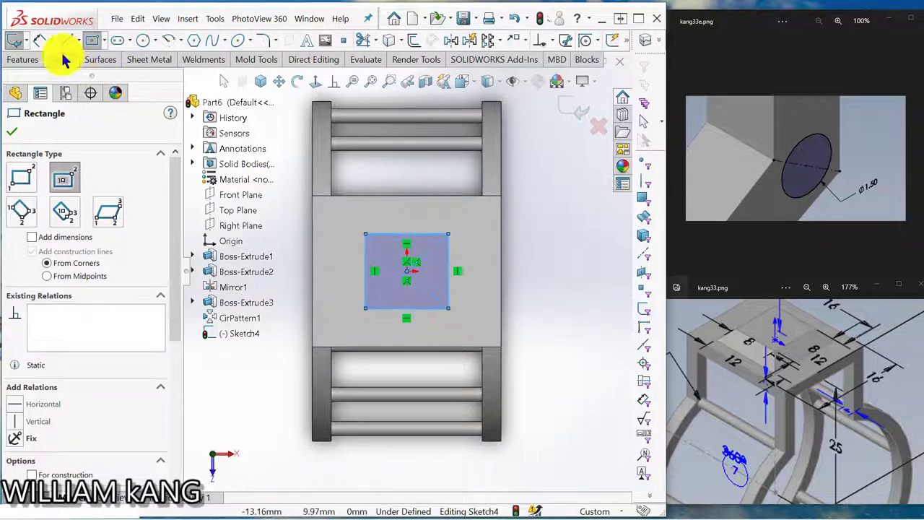
Step: Dimension the rectangle's width and height to 12 mm each
left_click(42, 42)
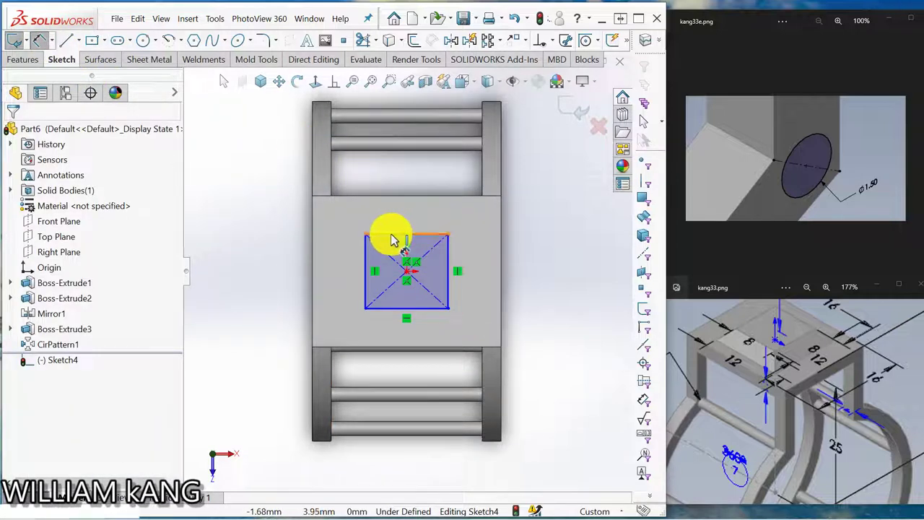
left_click(395, 233)
left_click(393, 215)
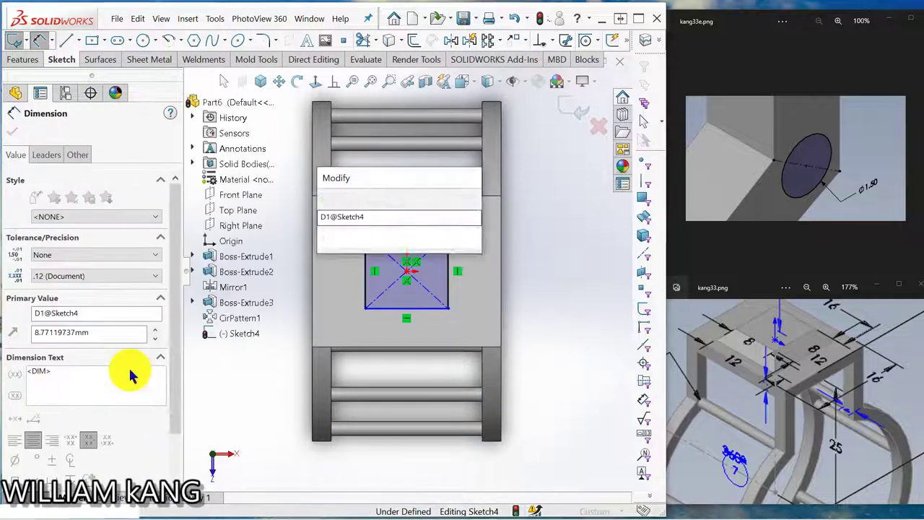
type("12")
key("Return")
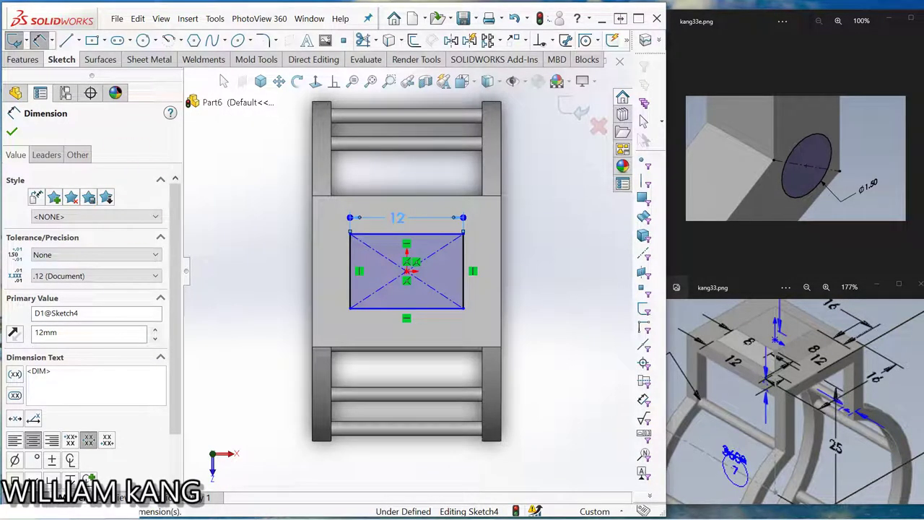
left_click(352, 268)
left_click(337, 262)
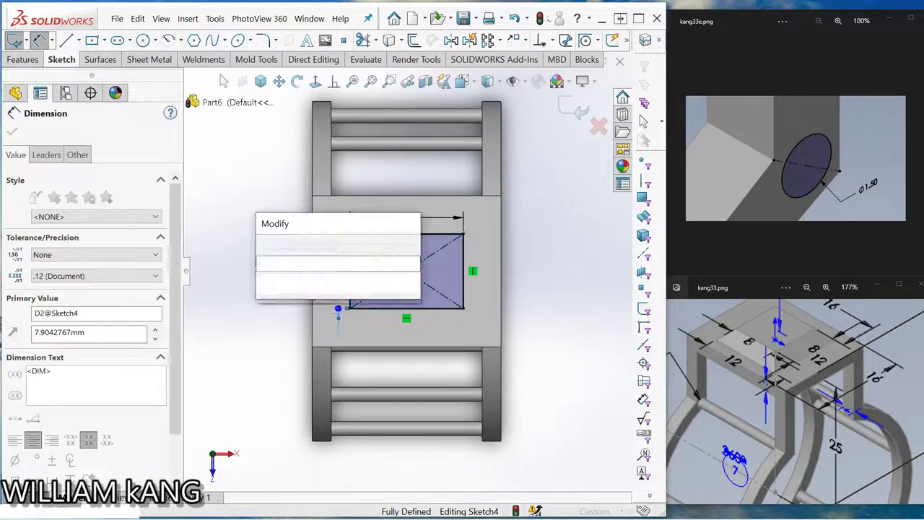
type("12")
key("Return")
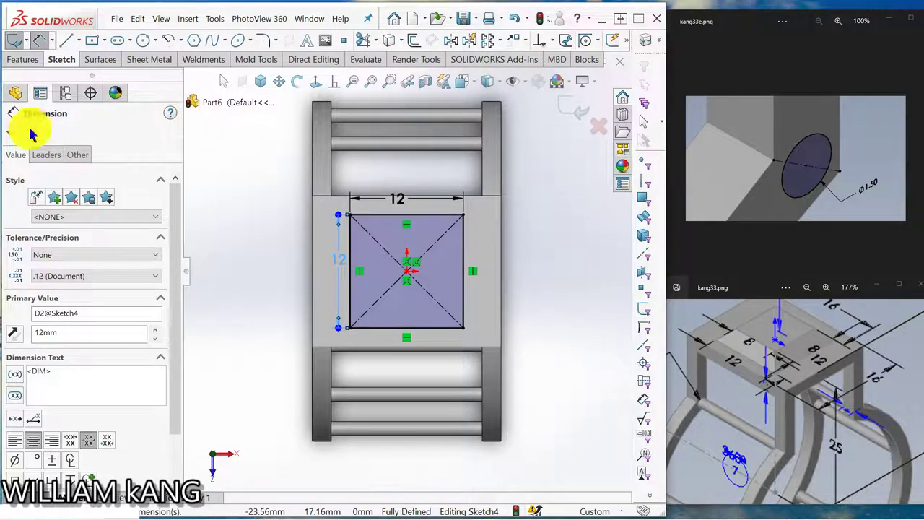
key("Escape")
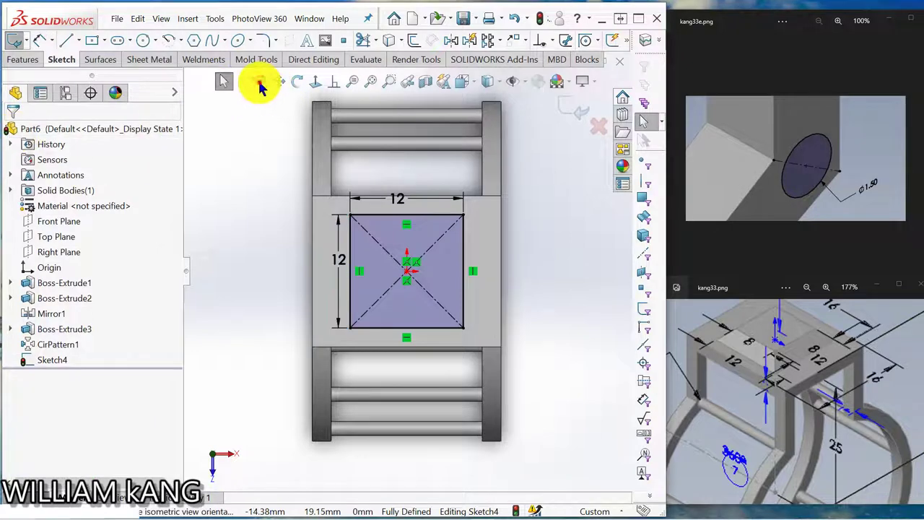
Step: Add reference plane Plane1 offset 2 mm from the top plate face
left_click(260, 82)
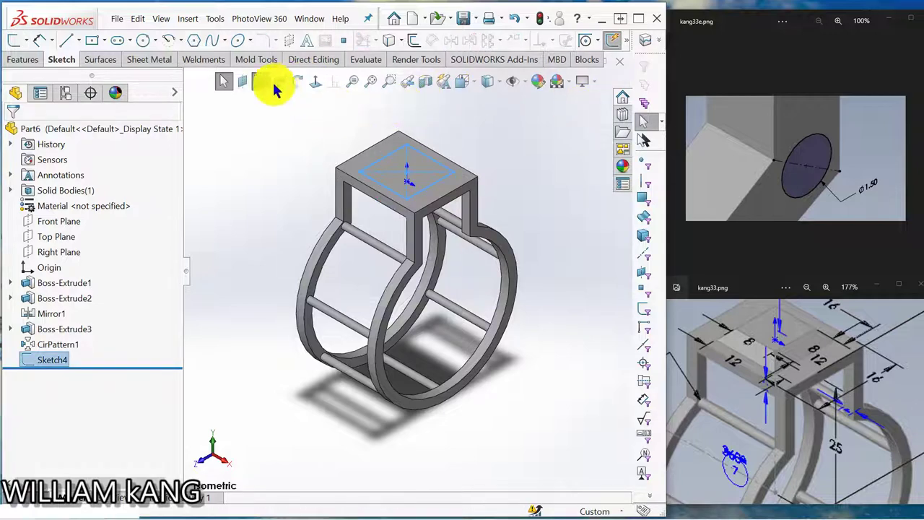
key("p")
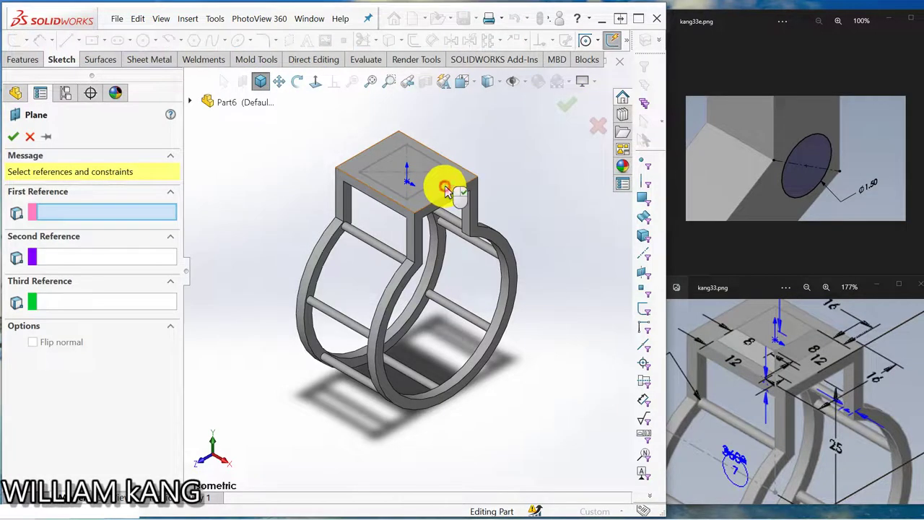
left_click(443, 180)
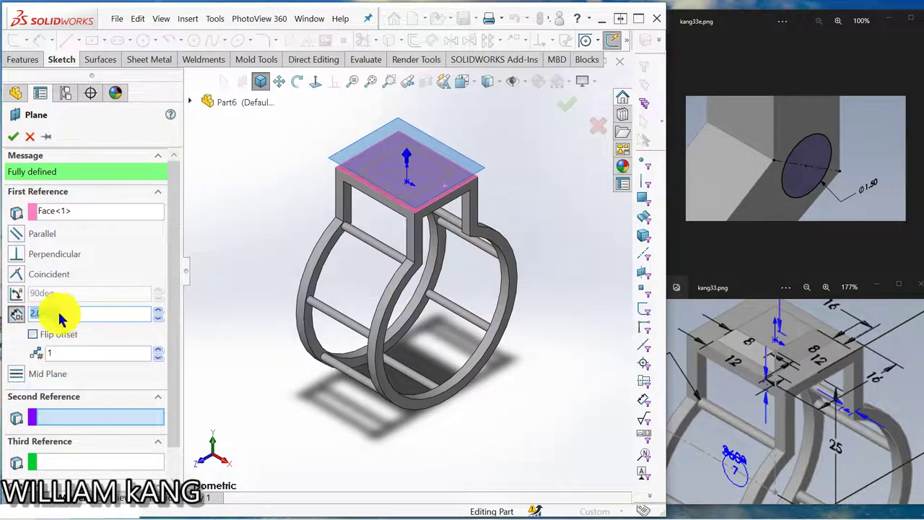
left_click(13, 136)
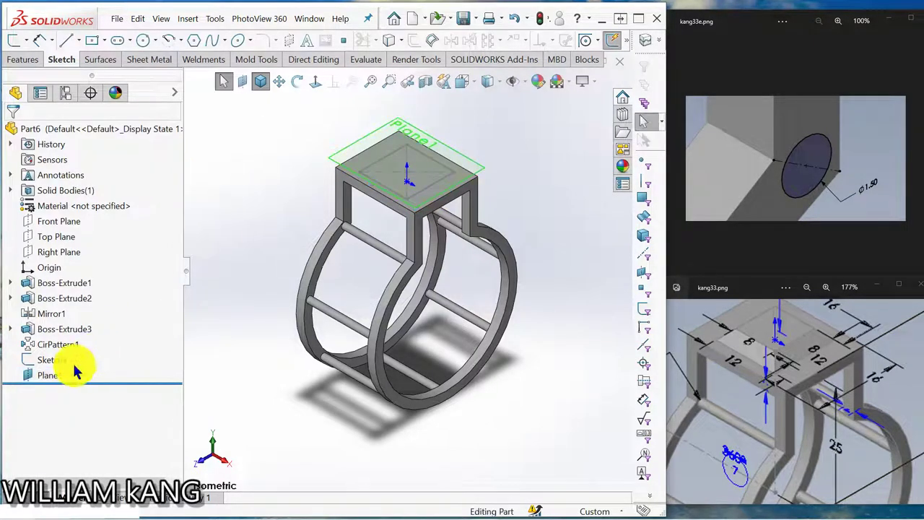
Step: Start a sketch on Plane1 and draw a centre rectangle at the origin
left_click(53, 370)
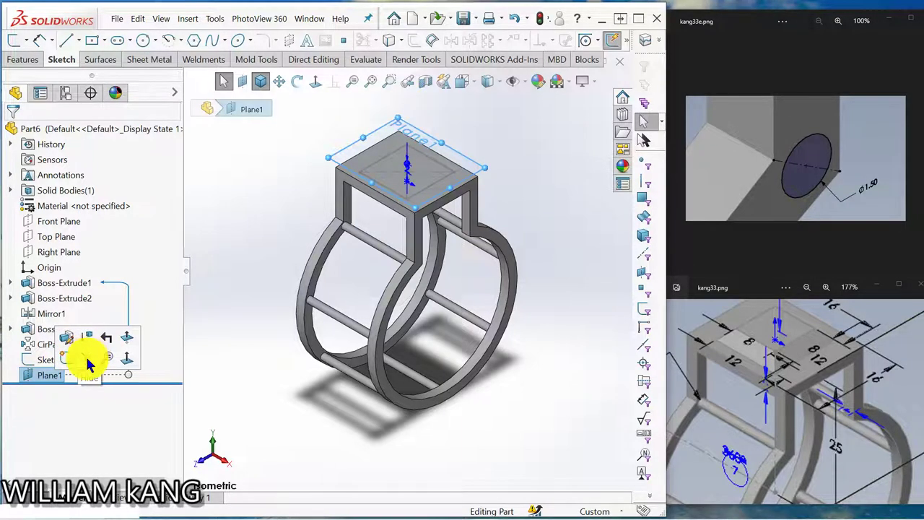
left_click(86, 356)
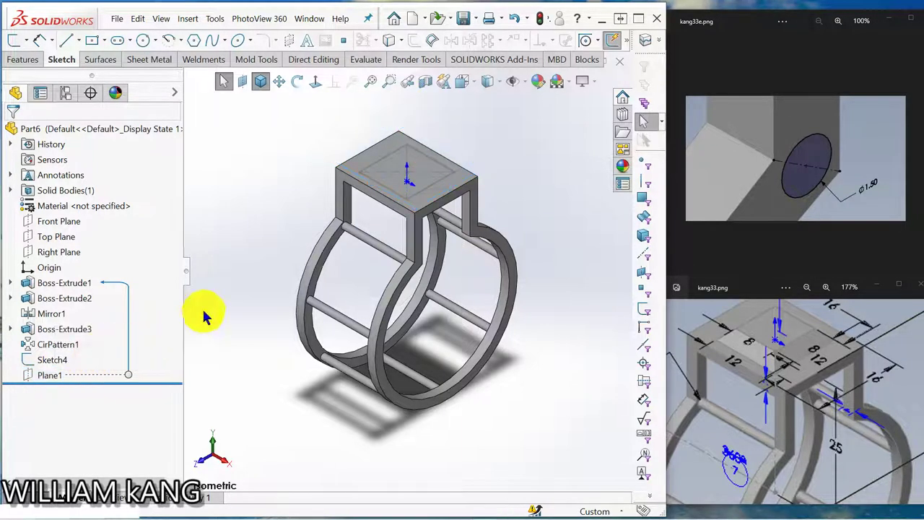
left_click(51, 376)
left_click(65, 359)
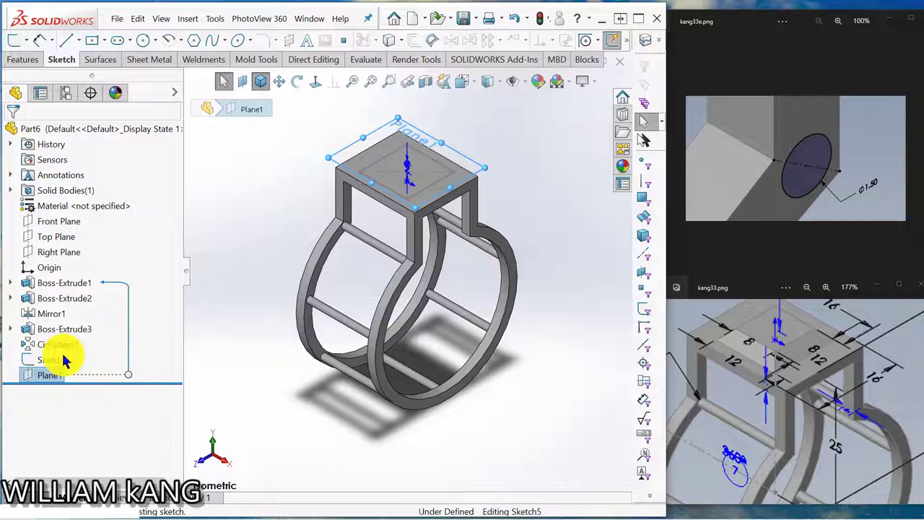
left_click(315, 85)
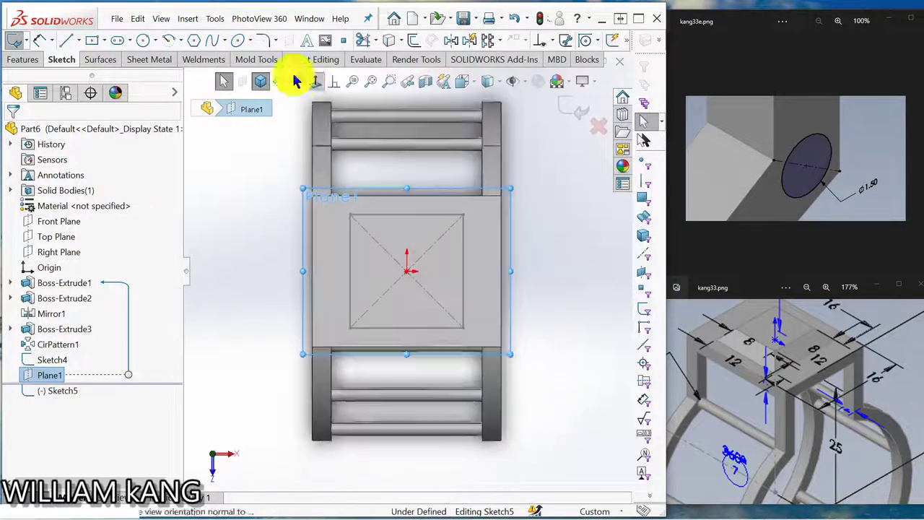
left_click(92, 40)
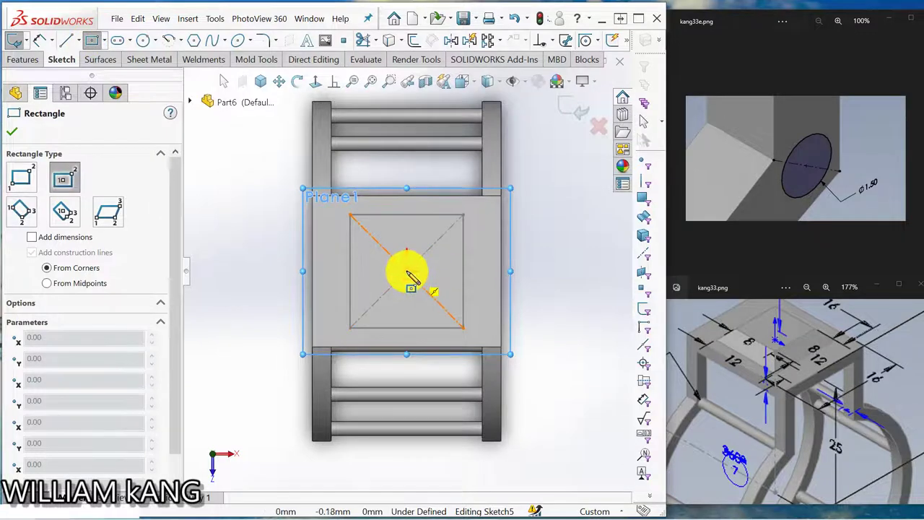
left_click_drag(408, 274, 438, 302)
Step: Dimension the square to 8 mm, keeping the height driven, and exit the sketch
left_click(40, 40)
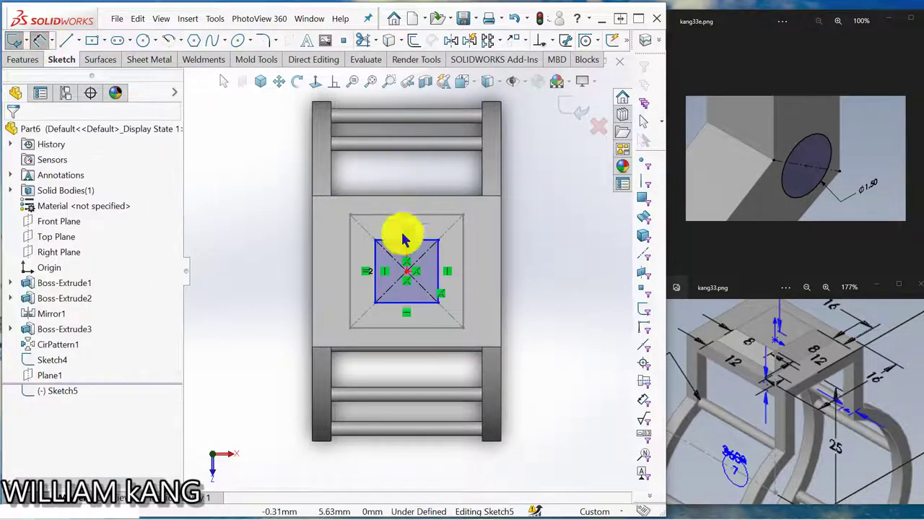
left_click(395, 244)
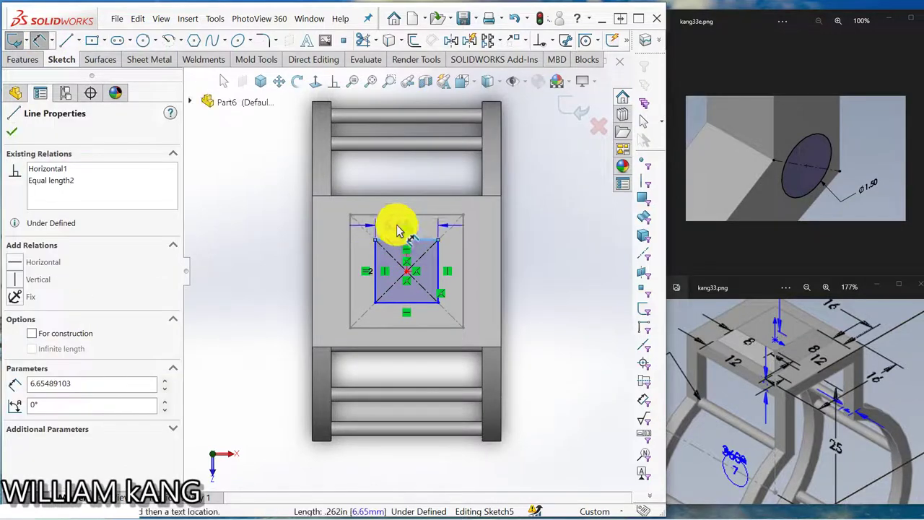
left_click(397, 225)
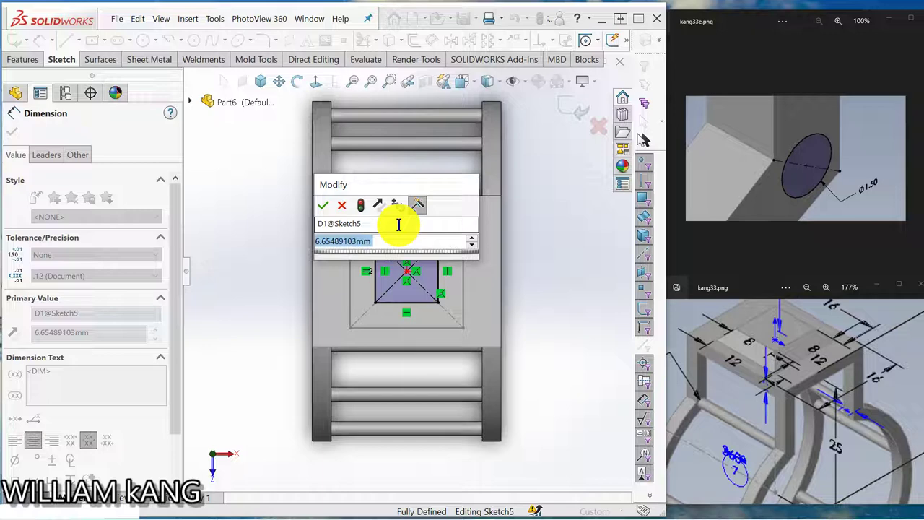
type("8")
key("Return")
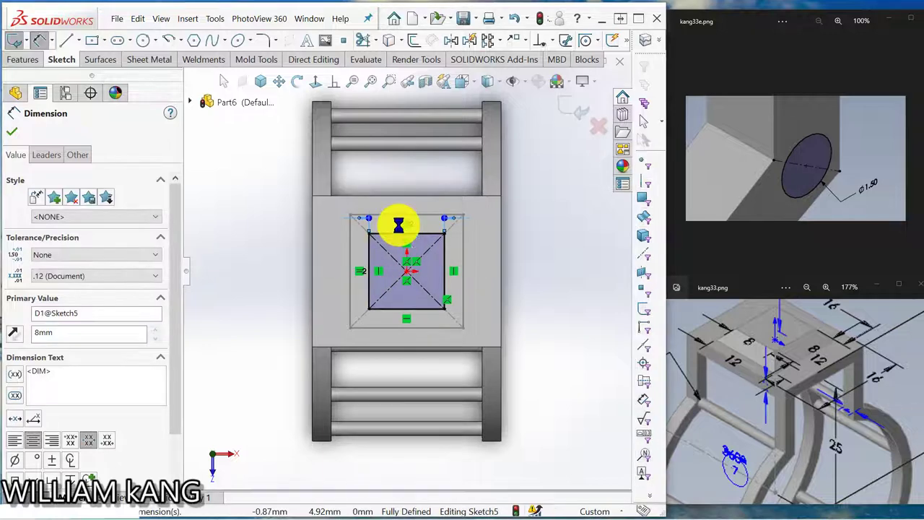
left_click(444, 261)
left_click(479, 264)
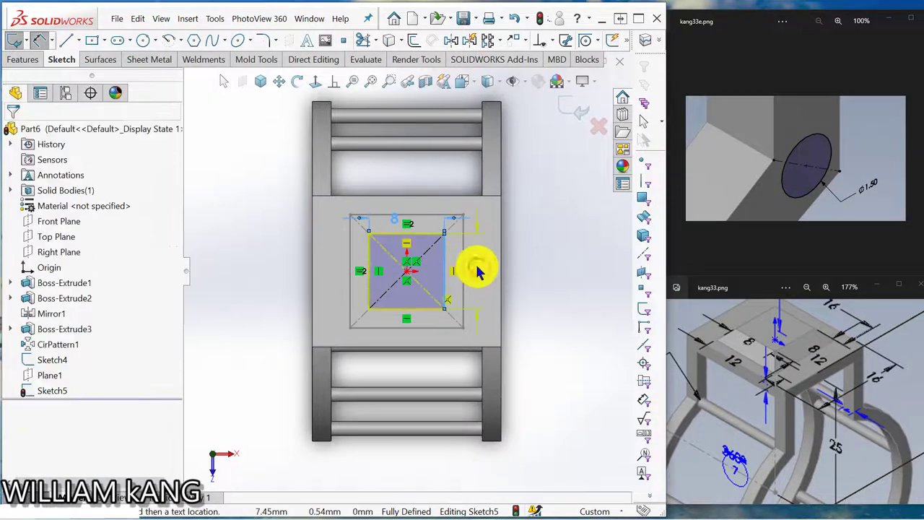
left_click(338, 209)
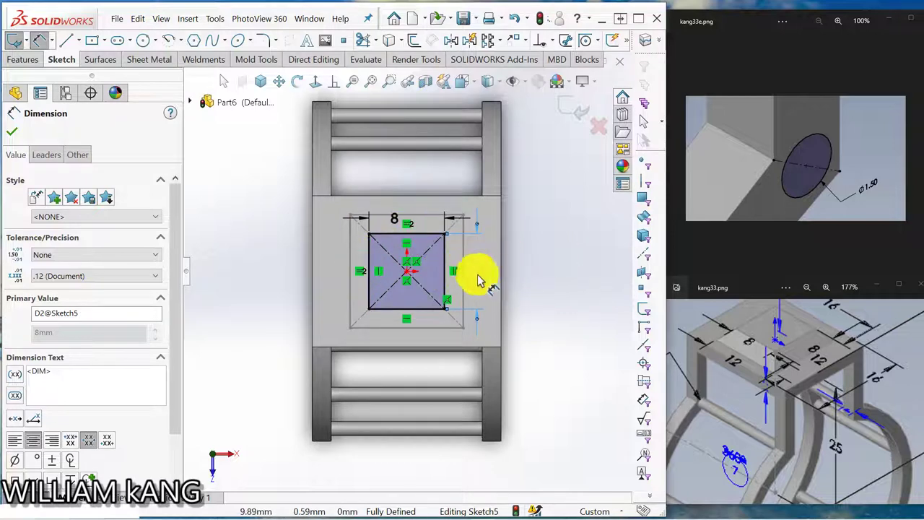
left_click(578, 116)
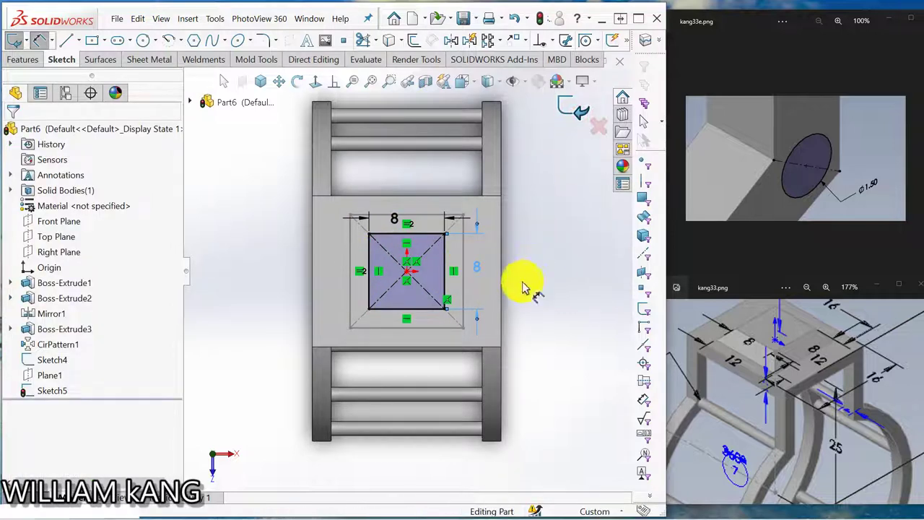
Step: Start a Lofted Boss/Base, initially picking a profile on the top face
left_click(260, 86)
left_click(242, 179)
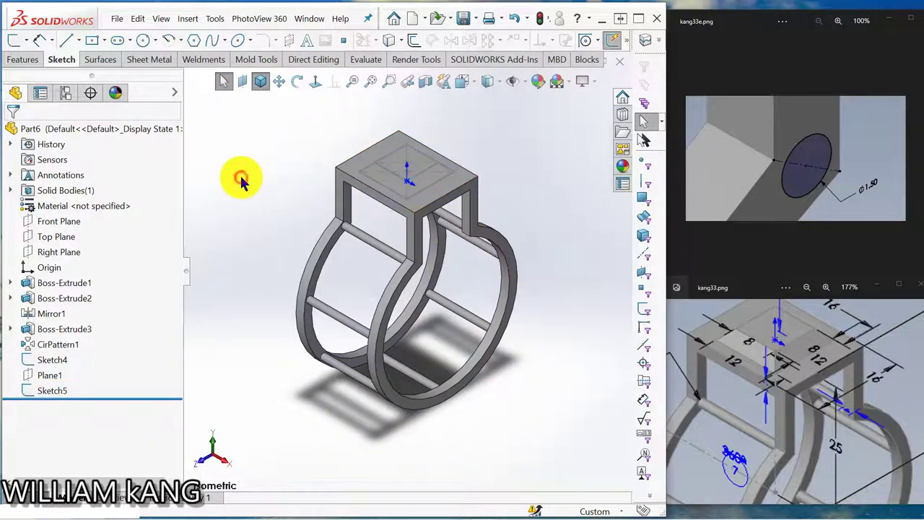
left_click(18, 61)
left_click(69, 39)
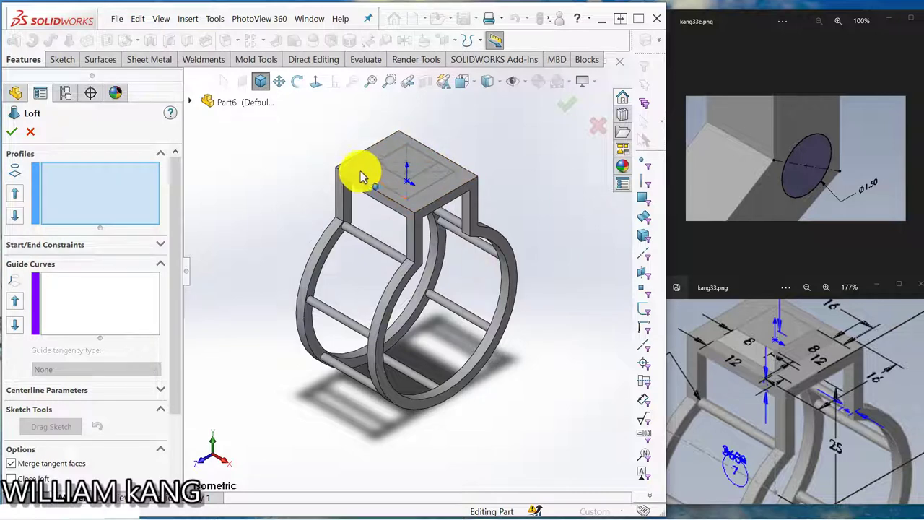
left_click(405, 182)
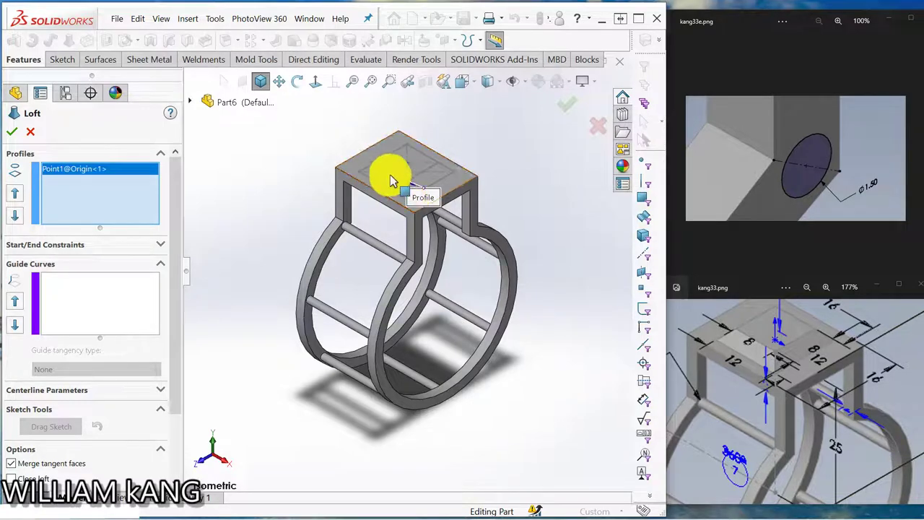
scroll(539, 210, "down", 3)
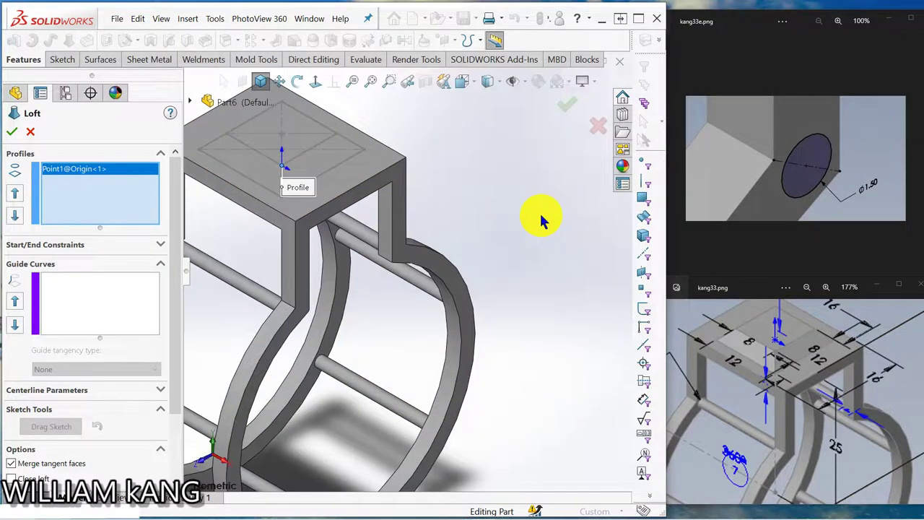
scroll(531, 214, "up", 3)
middle_click_drag(525, 216, 491, 254)
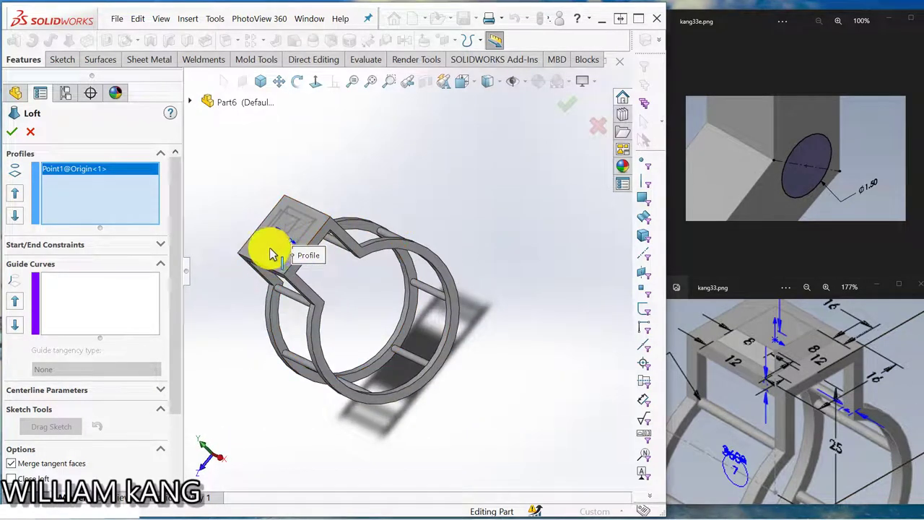
middle_click_drag(234, 181, 217, 200)
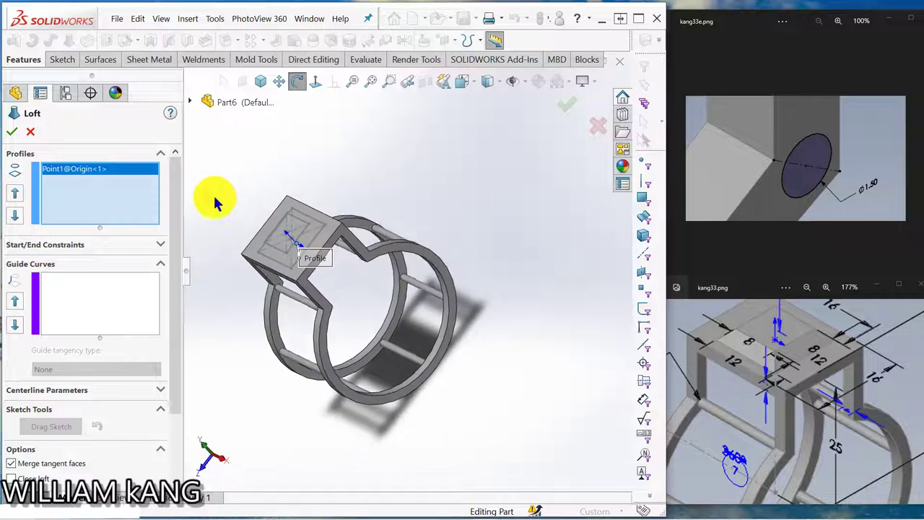
Step: Clear the wrong profile and set Sketch5 and Sketch4 as the loft profiles
right_click(137, 168)
left_click(169, 178)
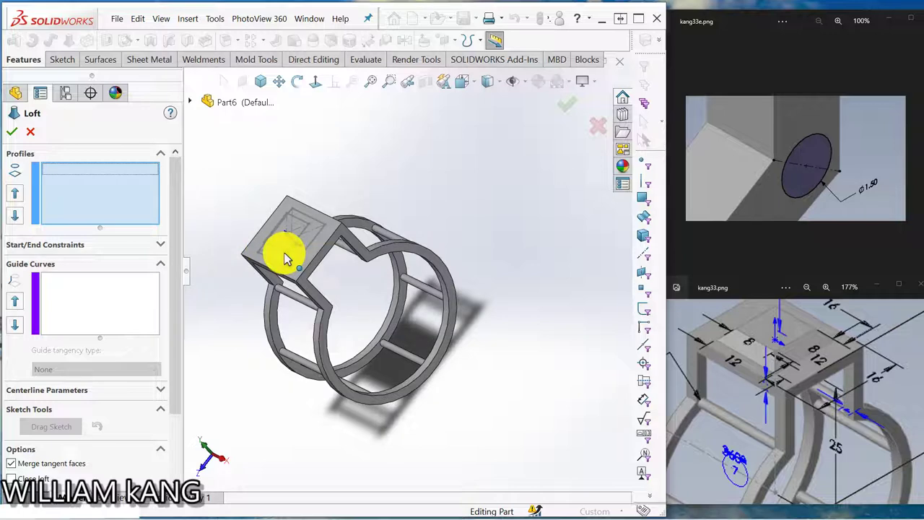
left_click(286, 258)
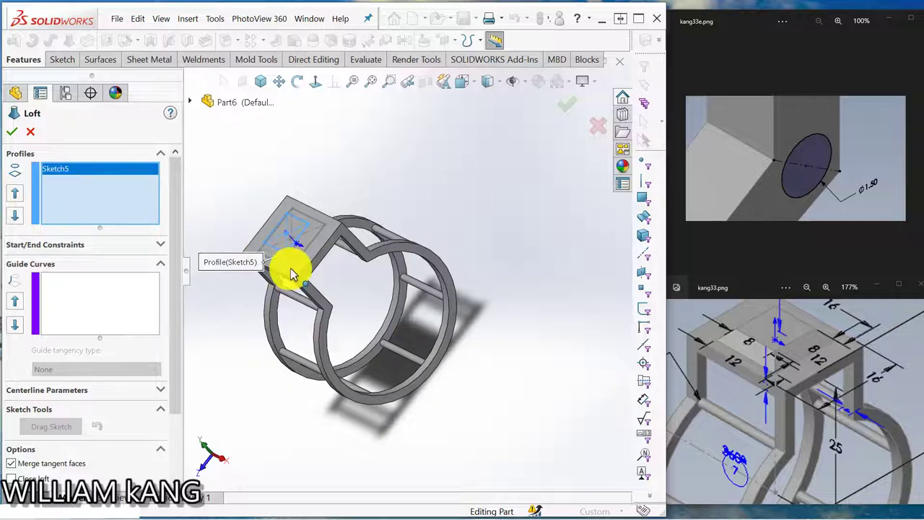
left_click(286, 250)
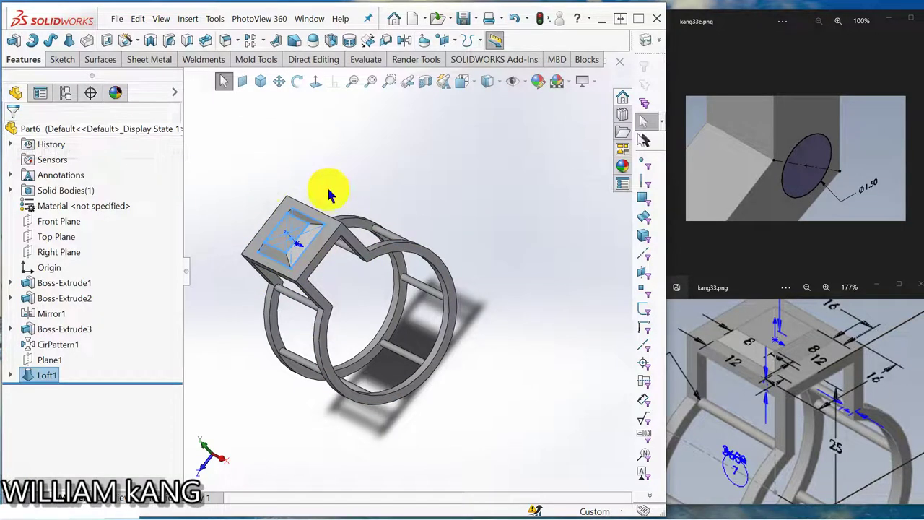
Step: Switch the view orientation to Isometric to inspect Loft1 on the plate
left_click(275, 86)
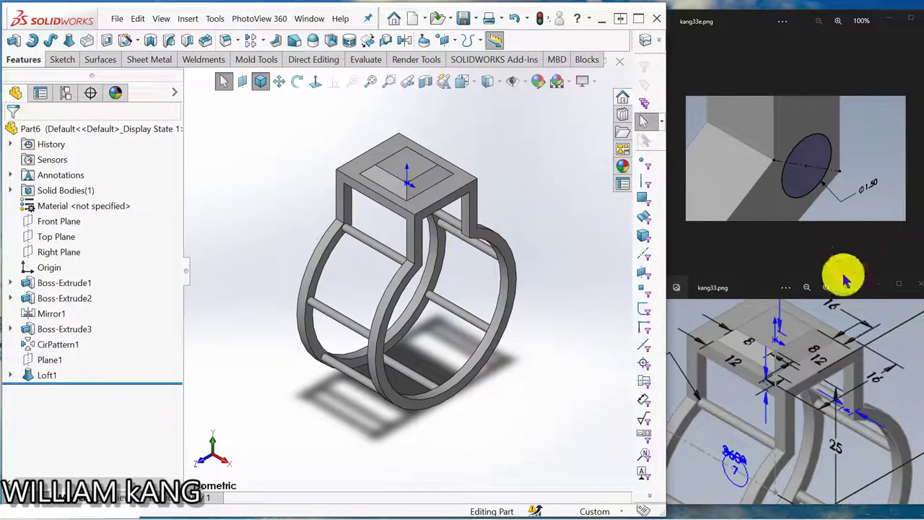